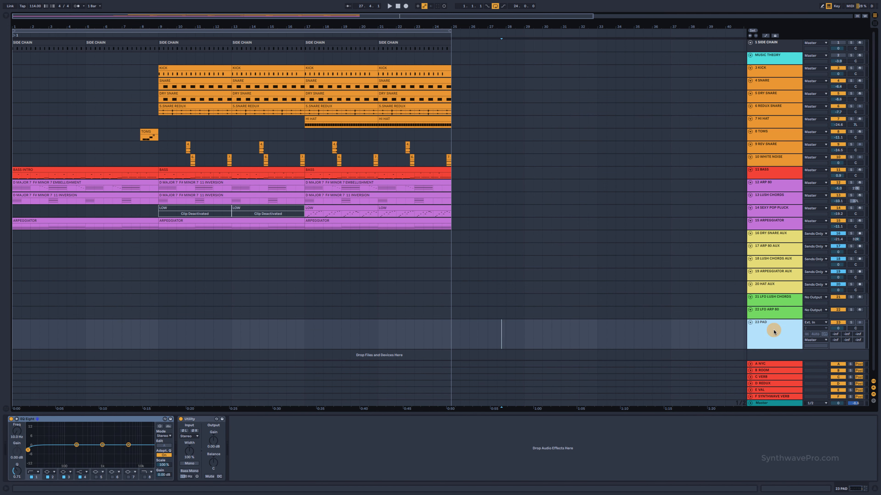
# Step: Place VIDEOGAME.wav from the Course Samples folder on the PAD track at bar 26 and loop that region
pyautogui.click(7, 17)
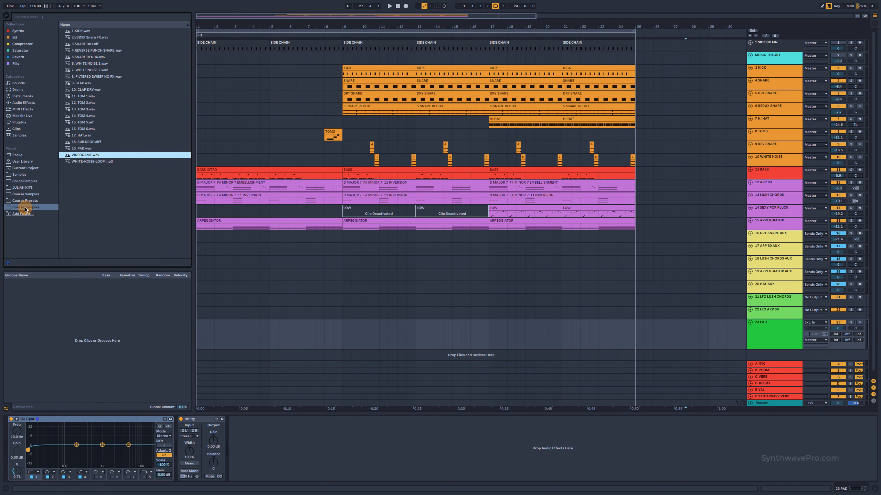
pyautogui.moveTo(78, 155); pyautogui.dragTo(658, 337)
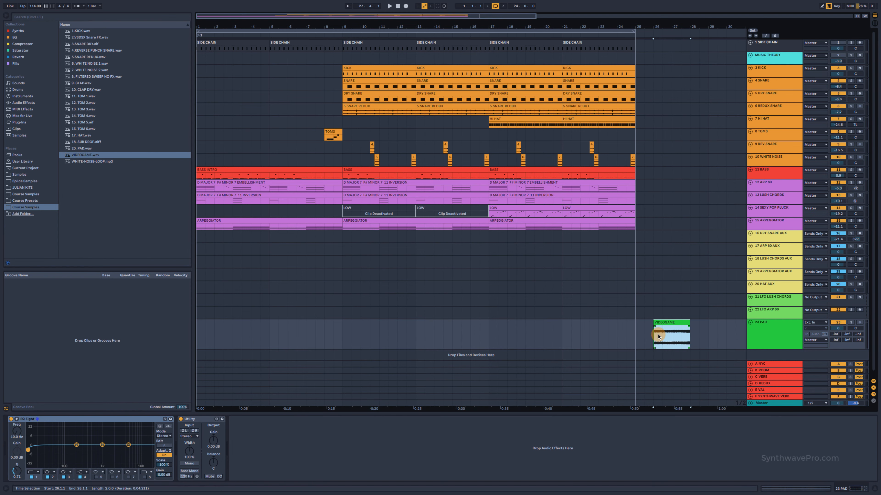
pyautogui.click(6, 16)
pyautogui.press('super+l')
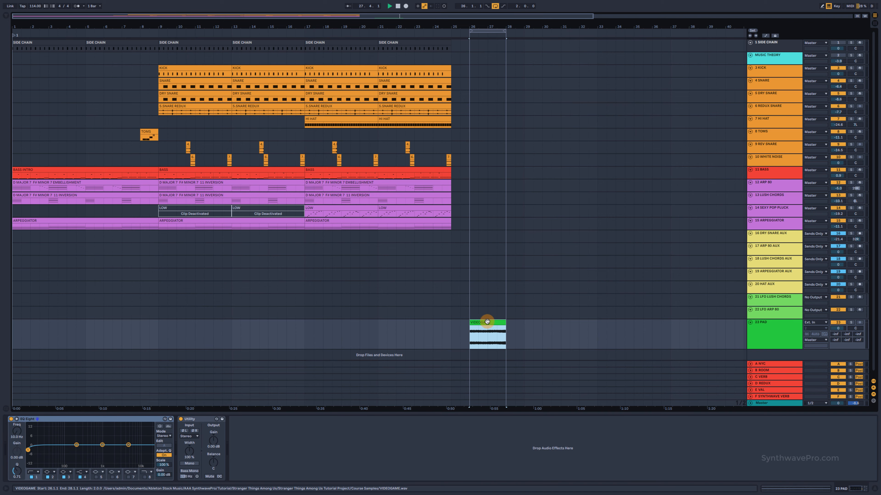
# Step: Switch off looping in the VIDEOGAME audio clip's sample settings and return to the track's devices
pyautogui.doubleClick(487, 322)
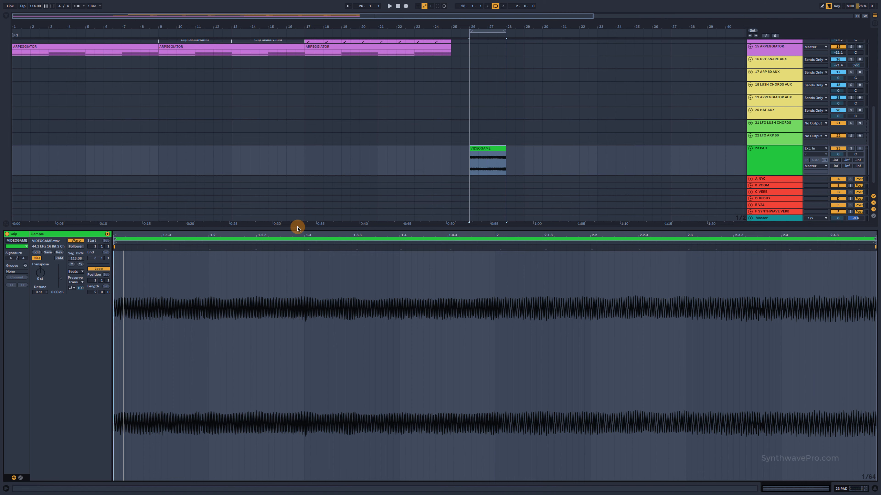
pyautogui.click(99, 268)
pyautogui.click(841, 488)
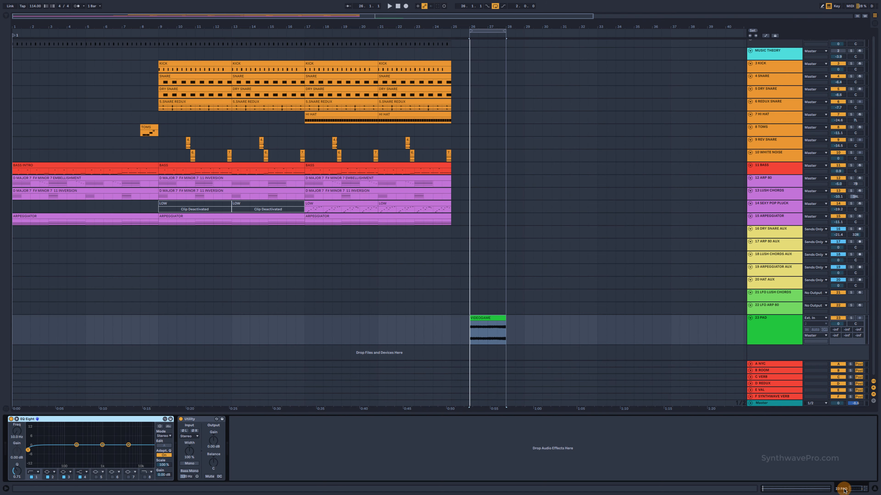
# Step: Slice the VIDEOGAME clip to a new MIDI track with one slice per 1/4 note and the Built-In preset, then unfold the track
pyautogui.click(492, 319)
pyautogui.rightClick(484, 318)
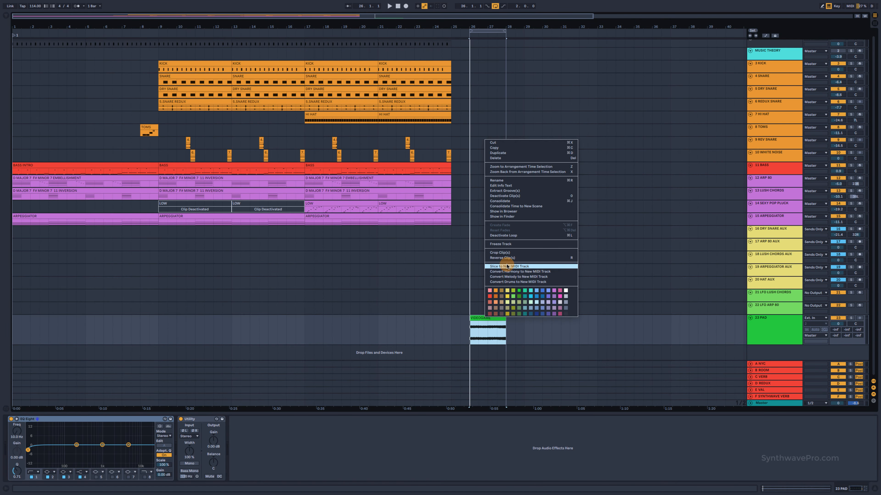
pyautogui.click(521, 266)
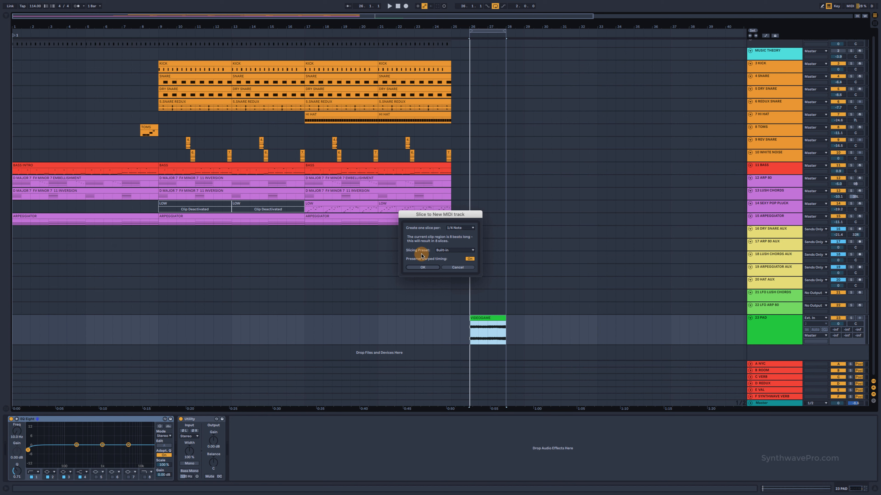
pyautogui.click(426, 268)
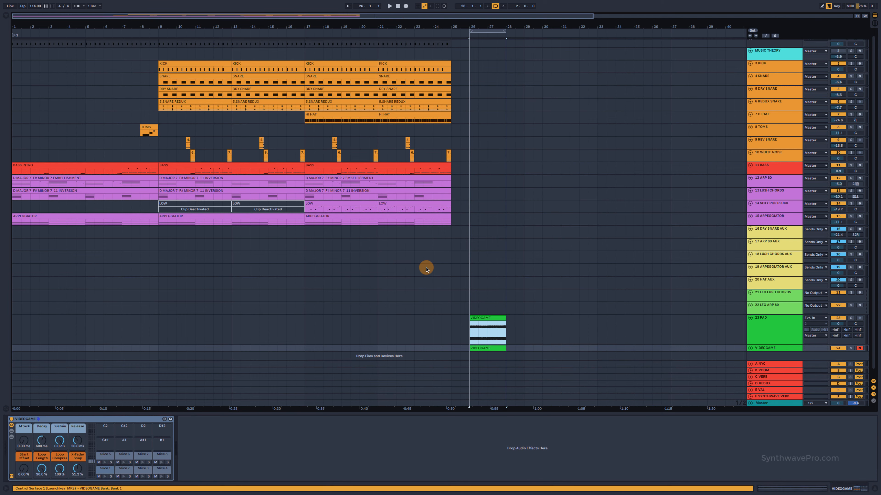
pyautogui.click(749, 350)
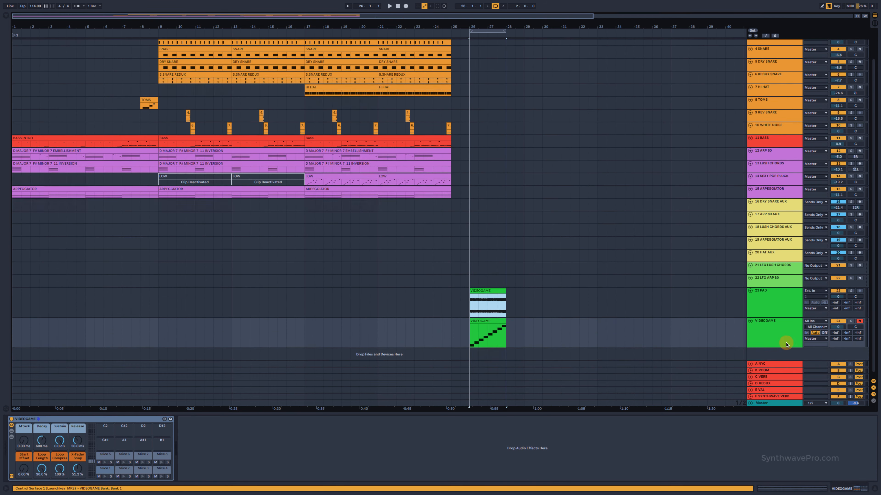
pyautogui.click(772, 326)
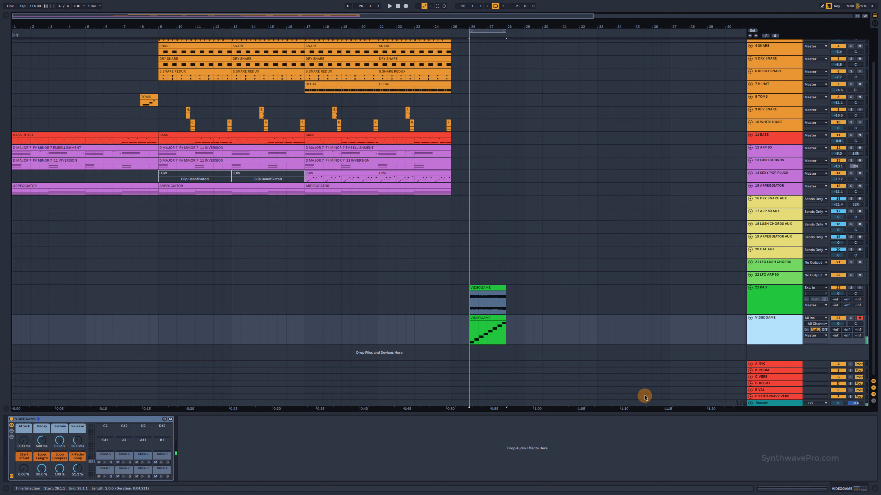
# Step: Open the sliced VIDEOGAME MIDI clip and deactivate every note except Slice 7
pyautogui.click(501, 325)
pyautogui.doubleClick(484, 317)
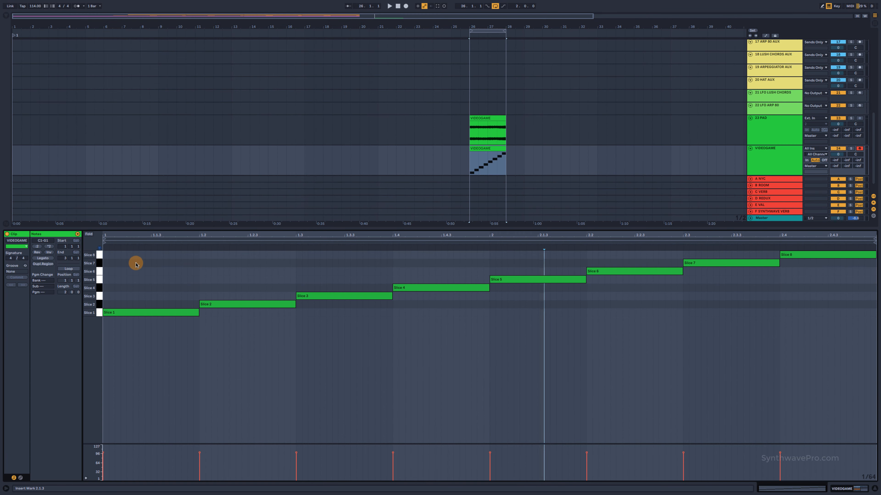
pyautogui.moveTo(125, 257); pyautogui.dragTo(662, 383)
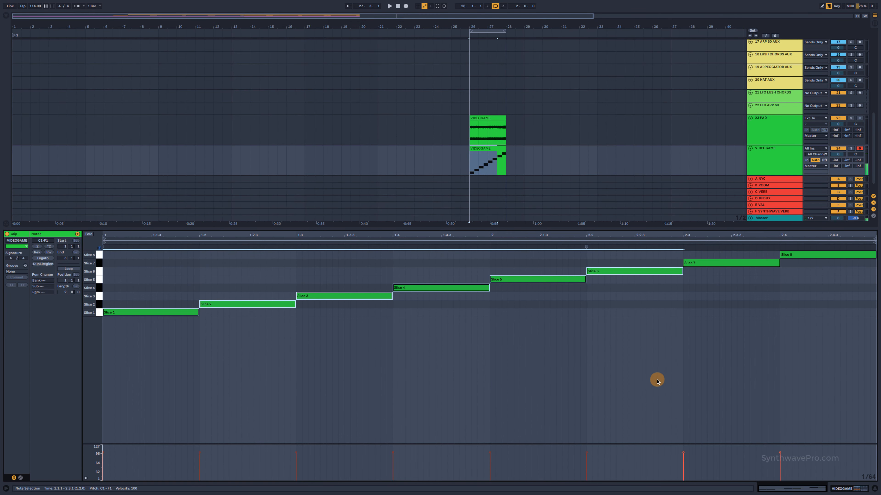
pyautogui.press('0')
pyautogui.click(810, 255)
pyautogui.press('0')
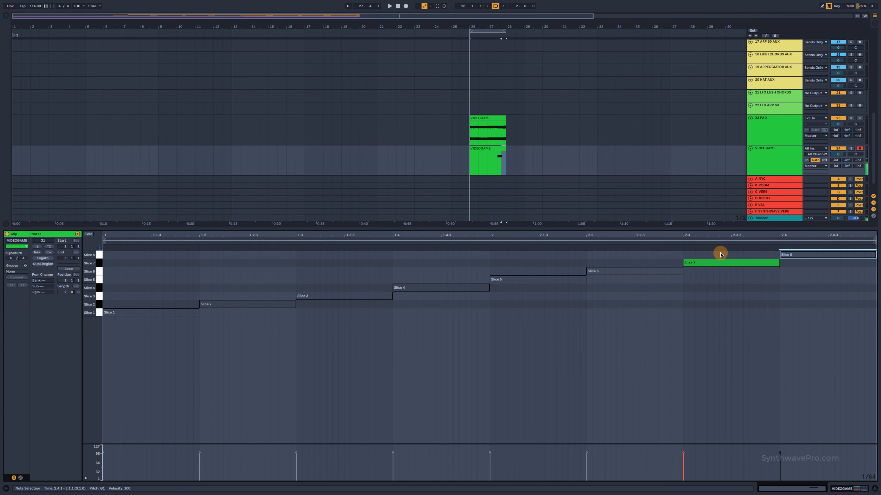
# Step: Move the Slice 7 note to the start of the clip and delete all the other slice notes
pyautogui.click(705, 265)
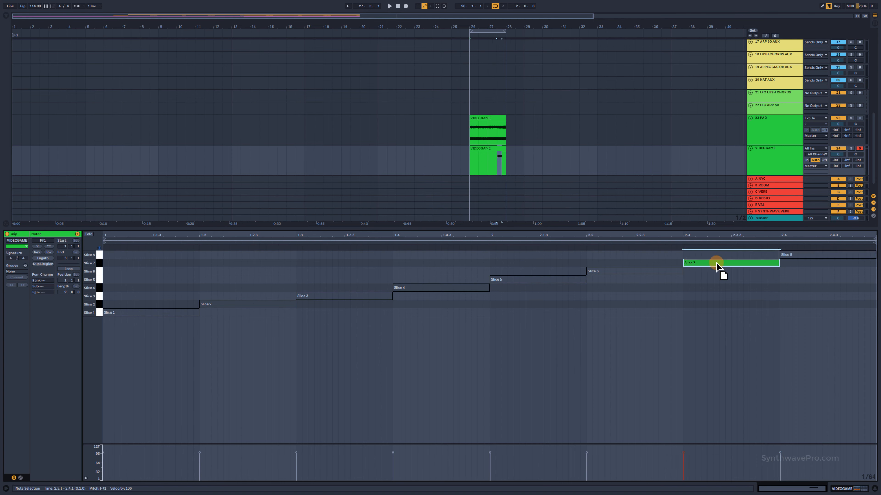
pyautogui.moveTo(717, 267); pyautogui.dragTo(154, 275)
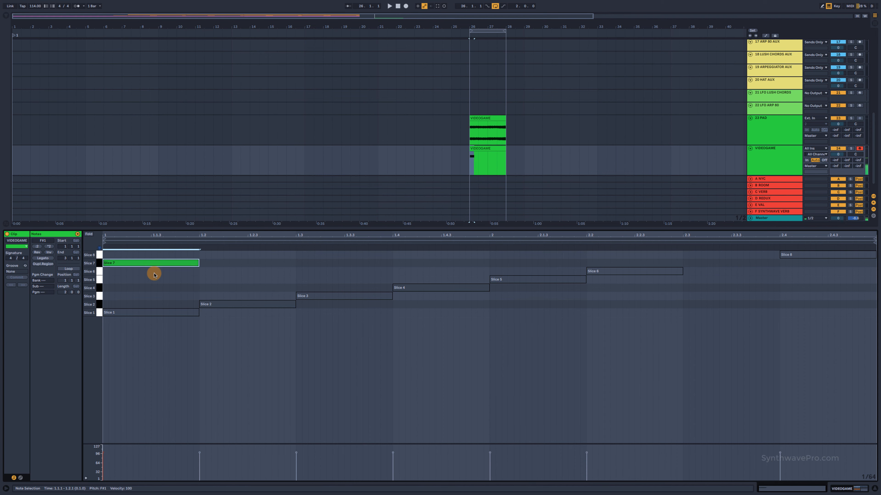
pyautogui.moveTo(767, 330); pyautogui.dragTo(136, 281)
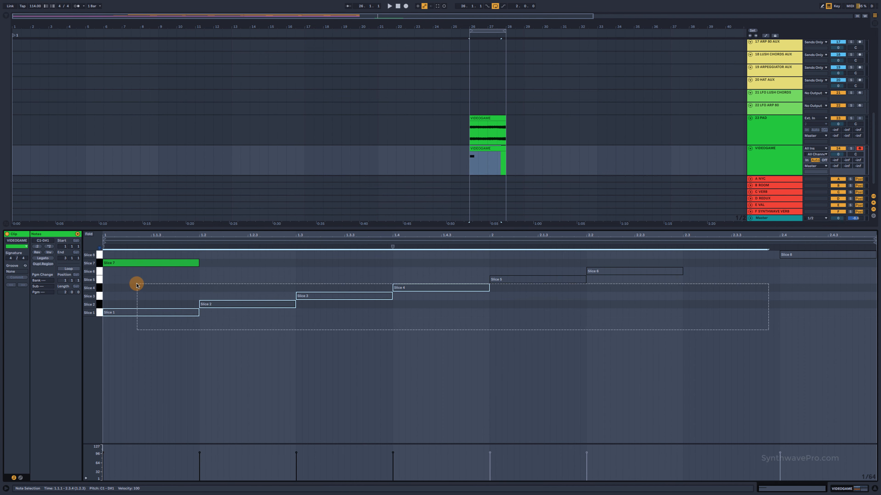
pyautogui.press('Delete')
pyautogui.moveTo(525, 266); pyautogui.dragTo(786, 291)
pyautogui.press('Delete')
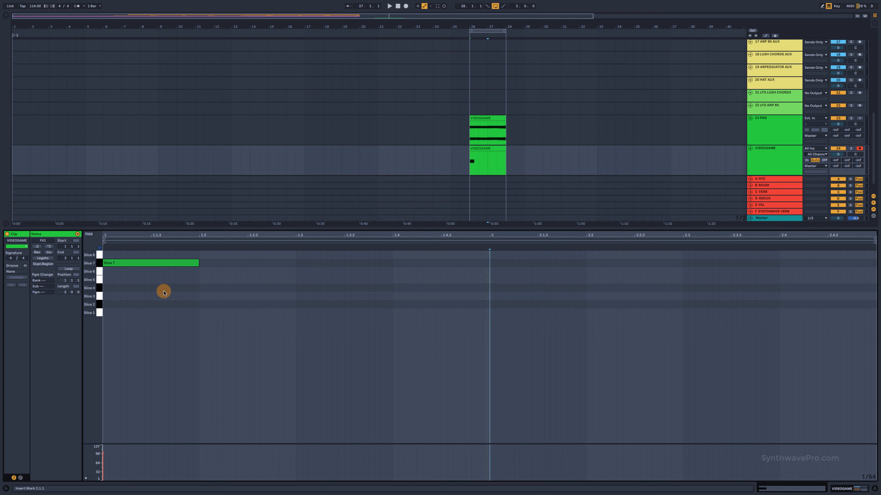
# Step: Save the set and extend the Slice 7 note over the full clip length with Legato
pyautogui.click(127, 275)
pyautogui.hotkey('ctrl', 's')
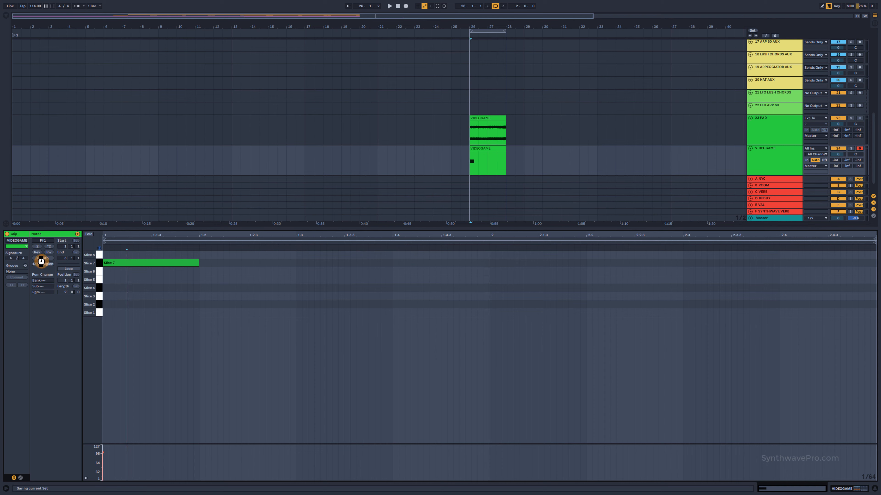
pyautogui.click(43, 258)
pyautogui.click(111, 262)
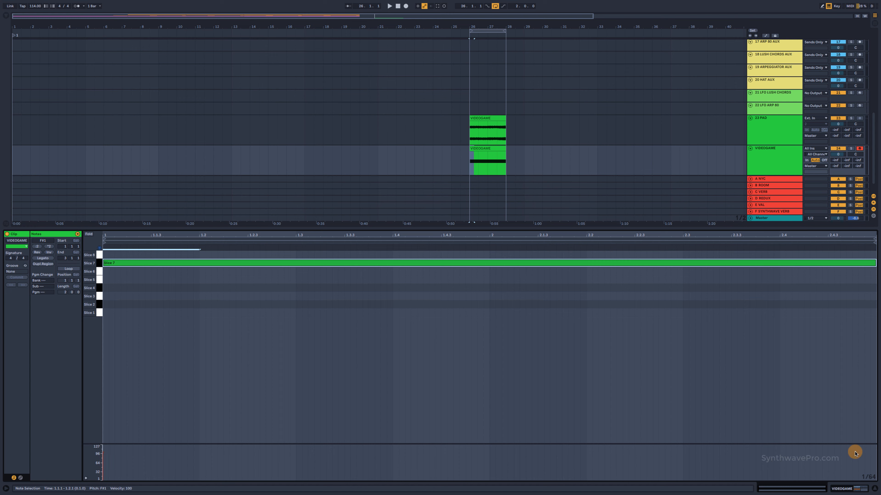
# Step: Solo the VIDEOGAME MIDI track, play it back, and set the insert marker at the clip start on bar 26
pyautogui.click(849, 149)
pyautogui.press('space')
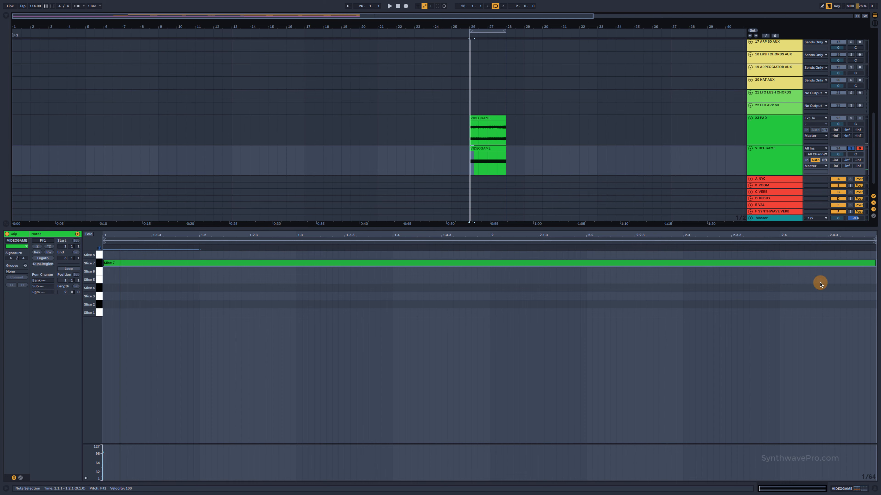
pyautogui.click(860, 488)
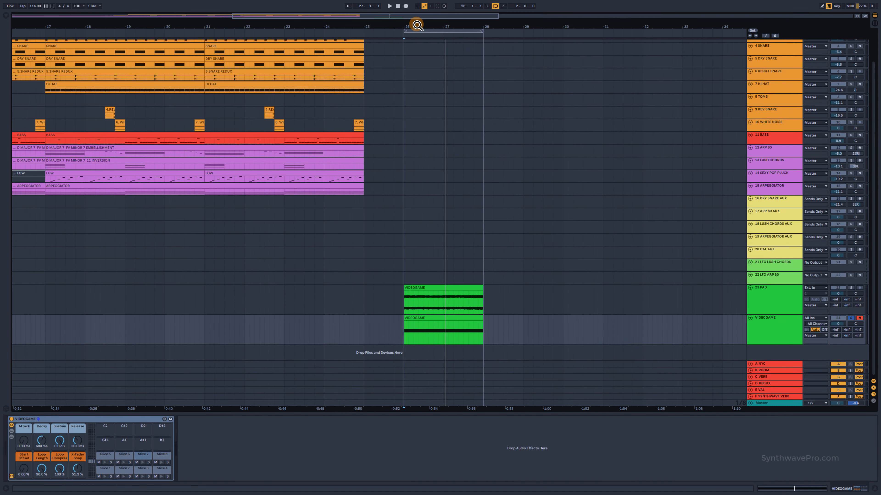
pyautogui.moveTo(417, 25); pyautogui.dragTo(416, 27)
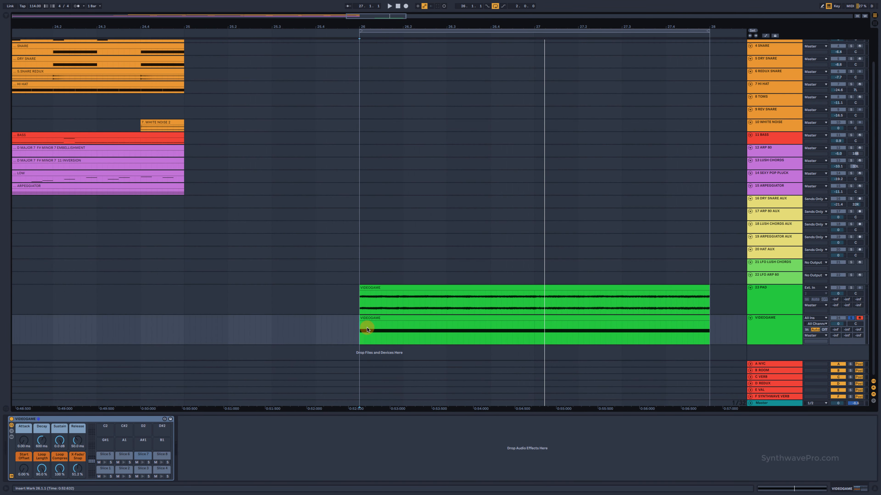
pyautogui.click(361, 316)
pyautogui.click(362, 334)
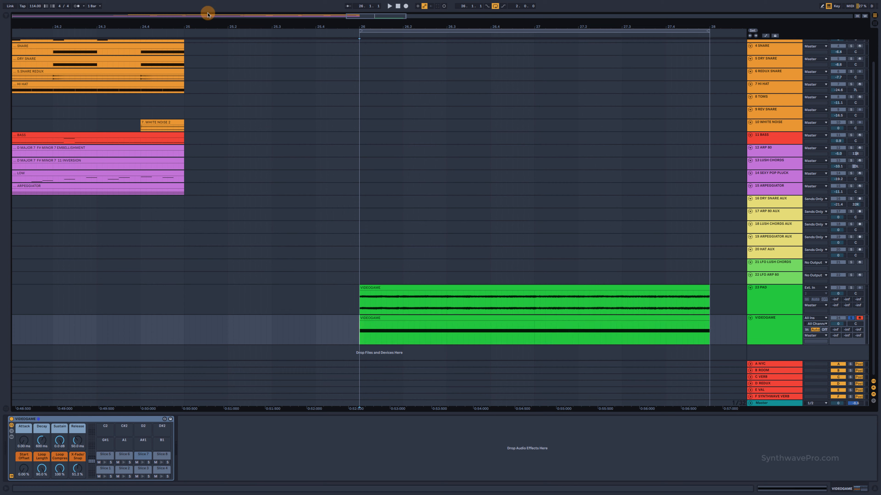
# Step: Turn on the metronome and play the VIDEOGAME MIDI clip against it from bar 26
pyautogui.click(77, 6)
pyautogui.press('space')
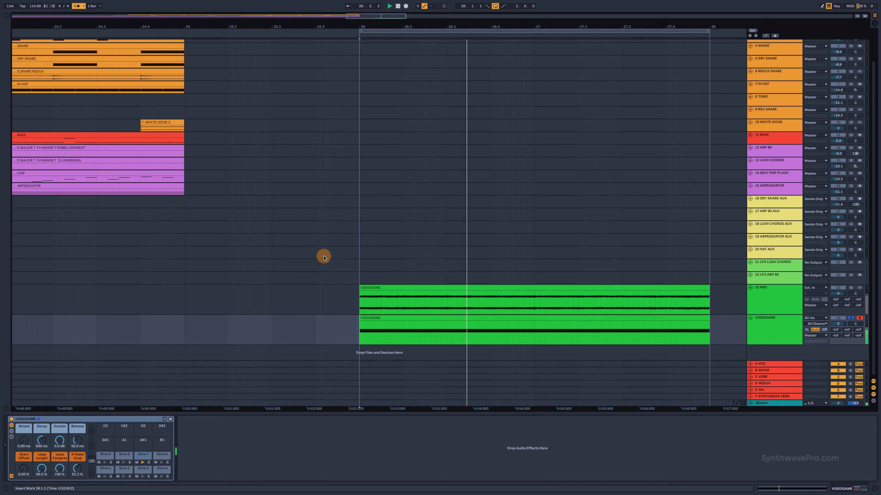
pyautogui.press('space')
pyautogui.click(364, 316)
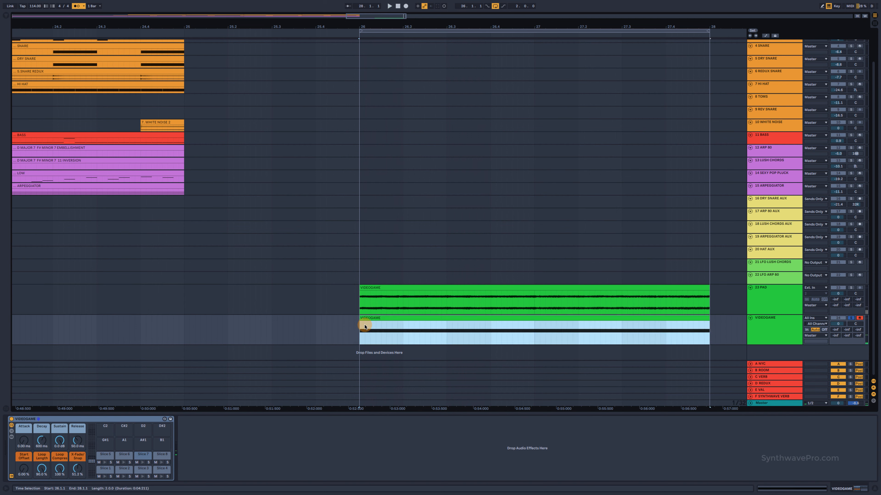
pyautogui.press('space')
pyautogui.press('space')
# Step: Loop only the first two beats of the VIDEOGAME MIDI clip
pyautogui.click(445, 336)
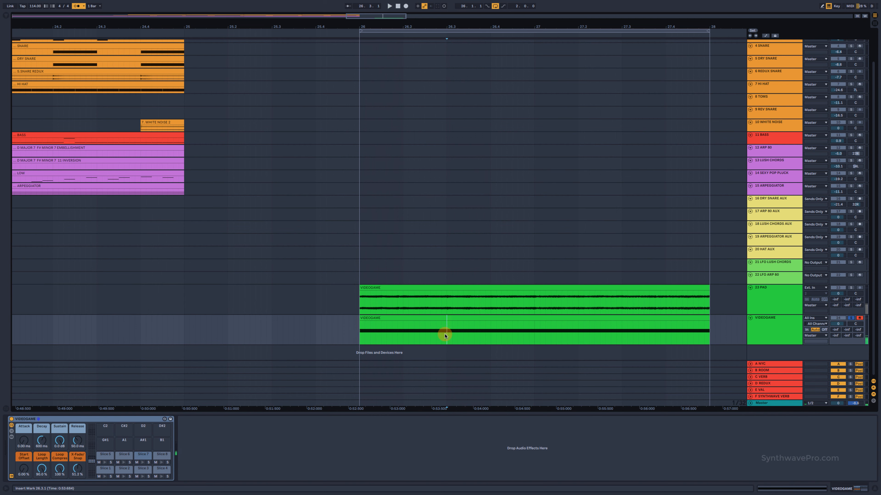
pyautogui.moveTo(445, 336); pyautogui.dragTo(356, 318)
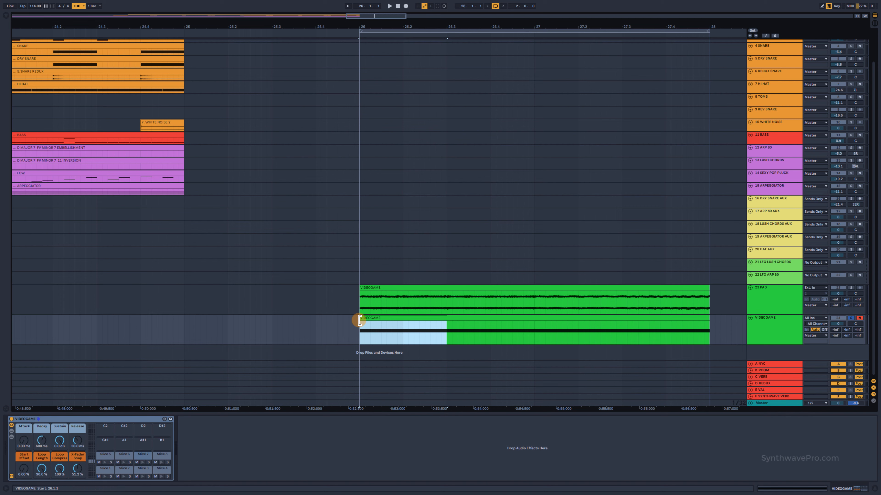
pyautogui.hotkey('ctrl', 'l')
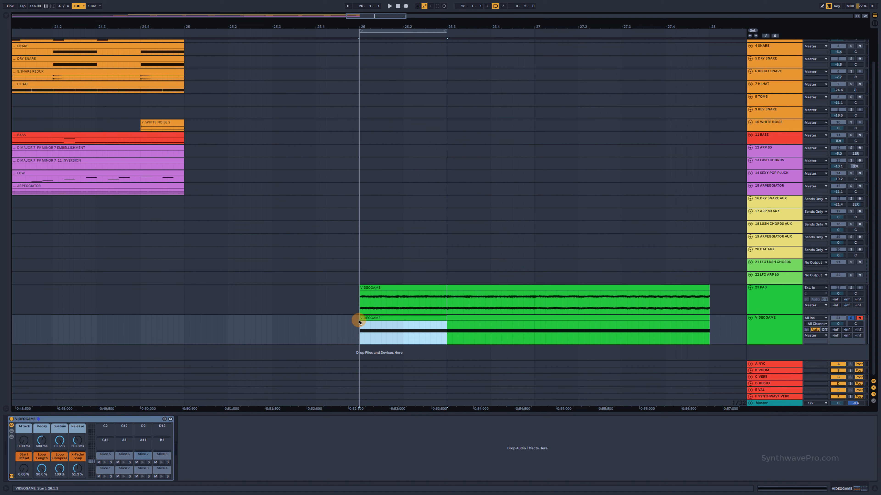
# Step: Insert an audio track below the VIDEOGAME MIDI track and name it RESAMPLED PAD
pyautogui.click(368, 316)
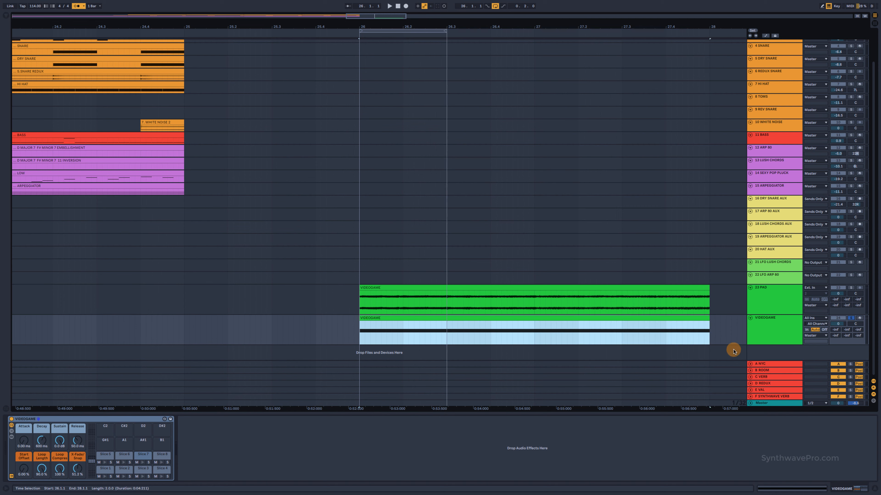
pyautogui.rightClick(766, 352)
pyautogui.click(785, 352)
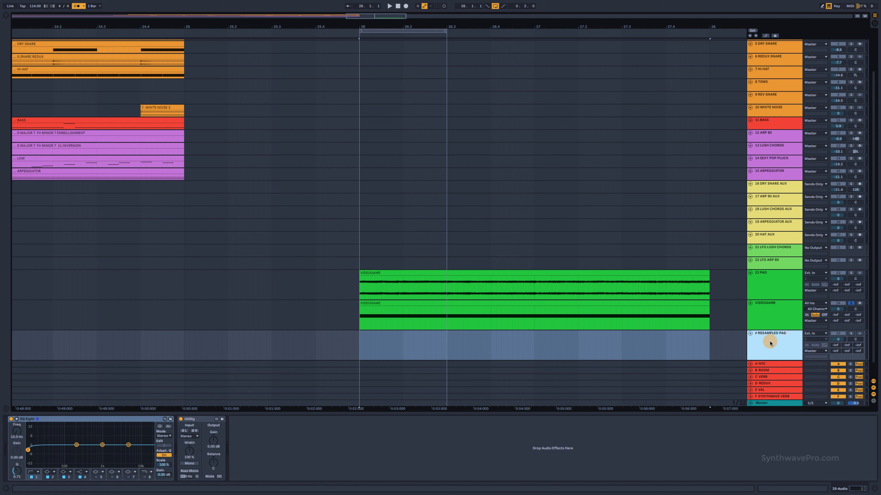
# Step: Set the audio input of the RESAMPLED PAD track to Resampling
pyautogui.click(807, 334)
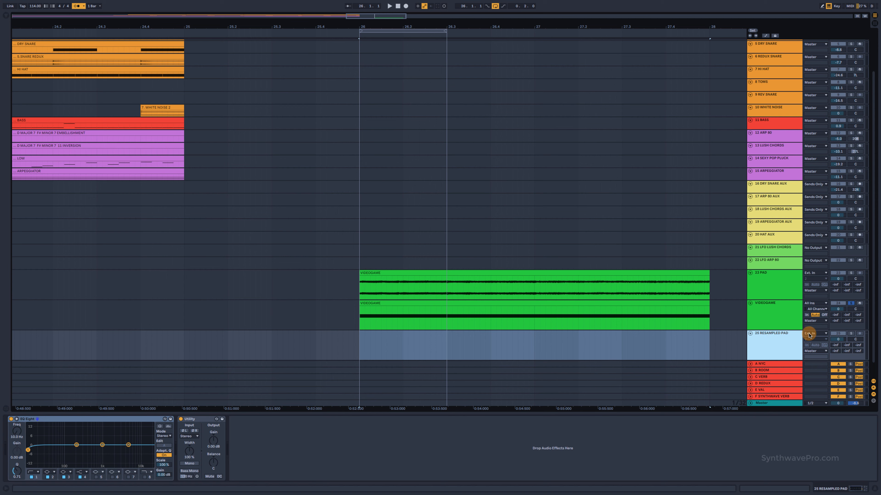
pyautogui.click(828, 172)
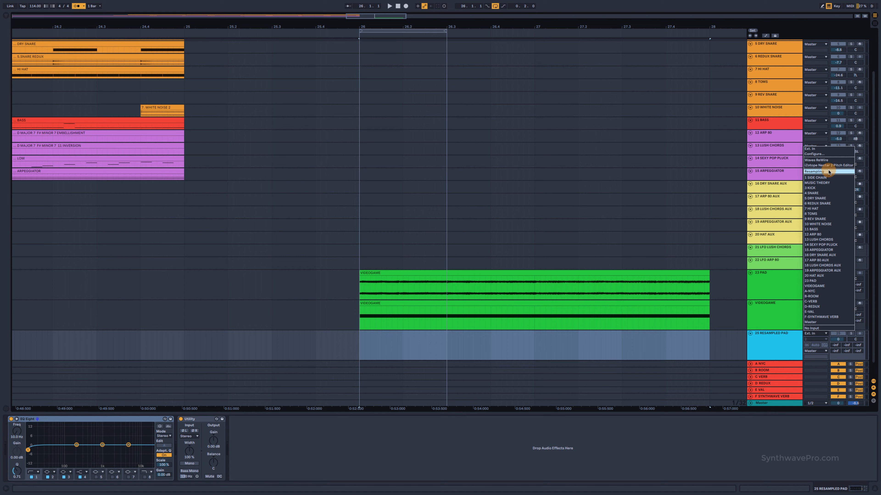
pyautogui.click(809, 303)
pyautogui.click(753, 343)
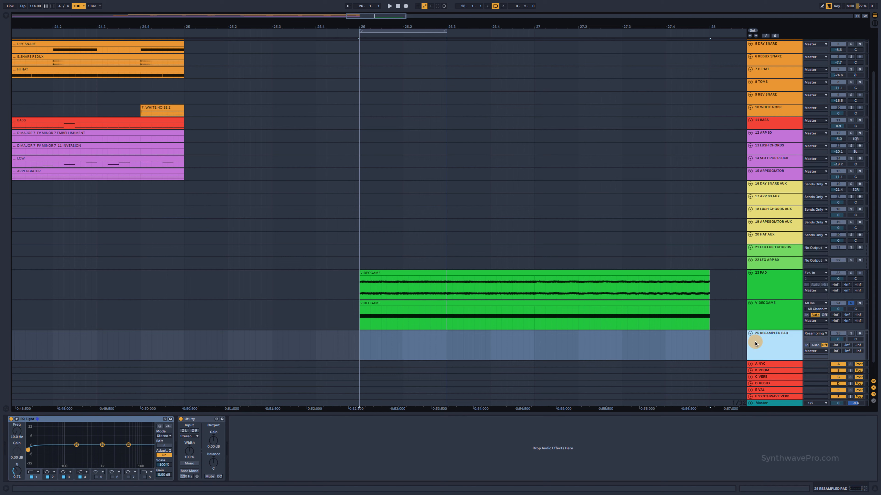
# Step: Extend the loop region's end to bar 28 to cover the whole clip and select the RESAMPLED PAD track
pyautogui.click(768, 315)
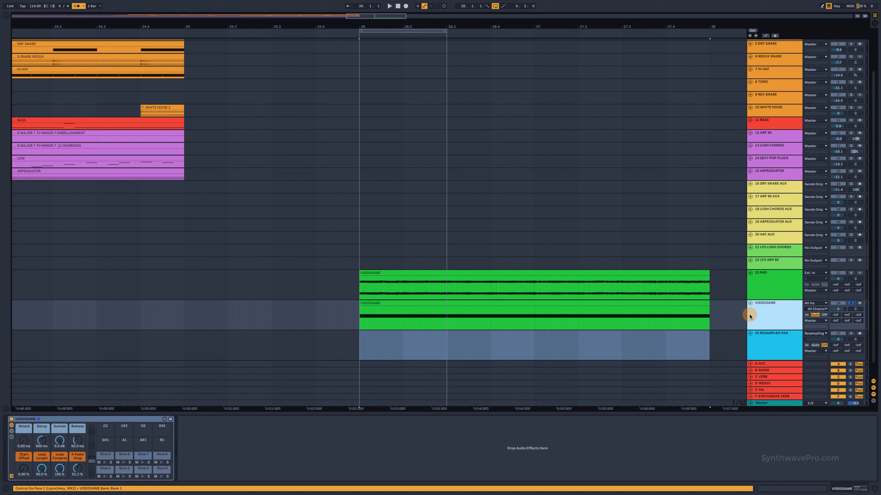
pyautogui.moveTo(445, 31); pyautogui.dragTo(711, 78)
pyautogui.click(780, 348)
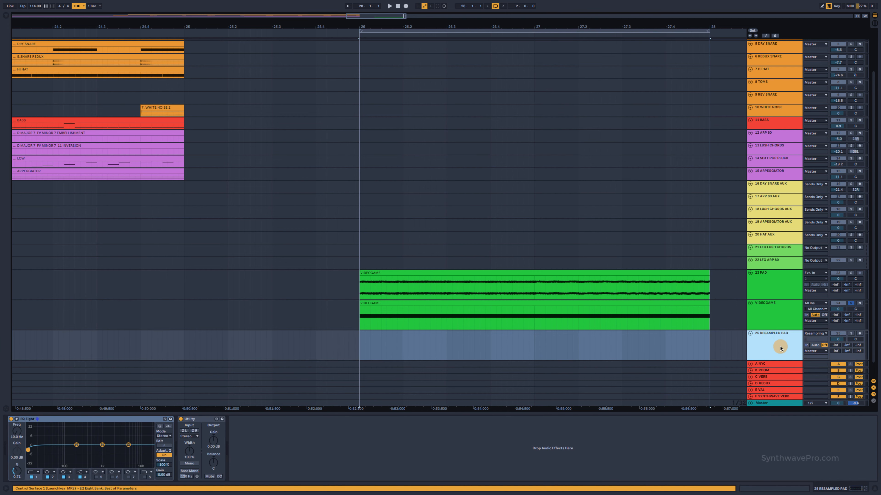
# Step: Arm the RESAMPLED PAD track and record the looped VIDEOGAME output onto it from bar 26 to just before bar 28
pyautogui.click(859, 333)
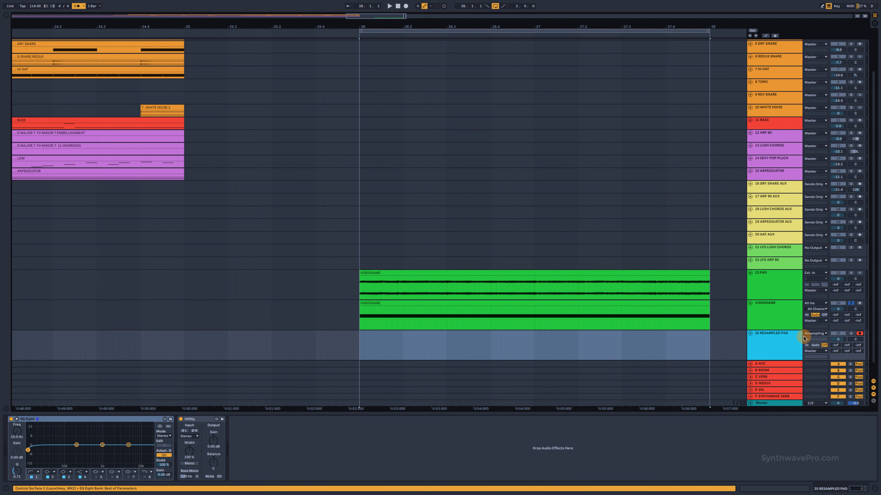
pyautogui.click(390, 30)
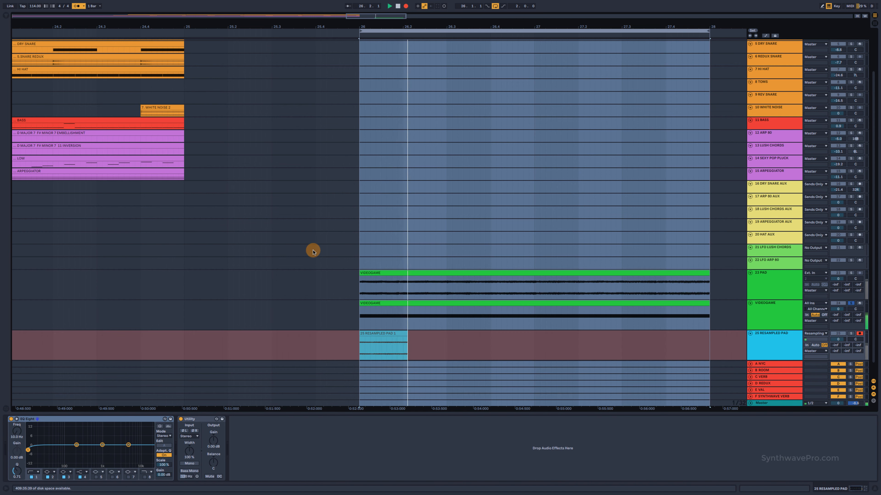
pyautogui.click(347, 322)
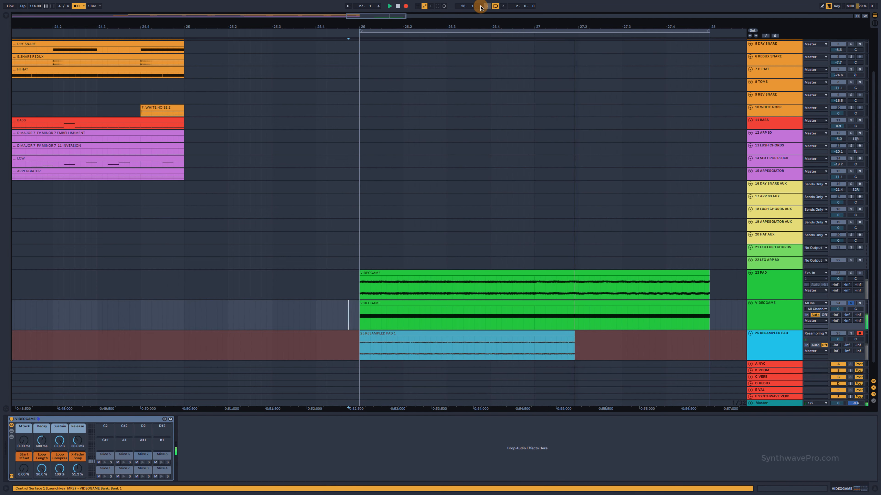
pyautogui.click(406, 6)
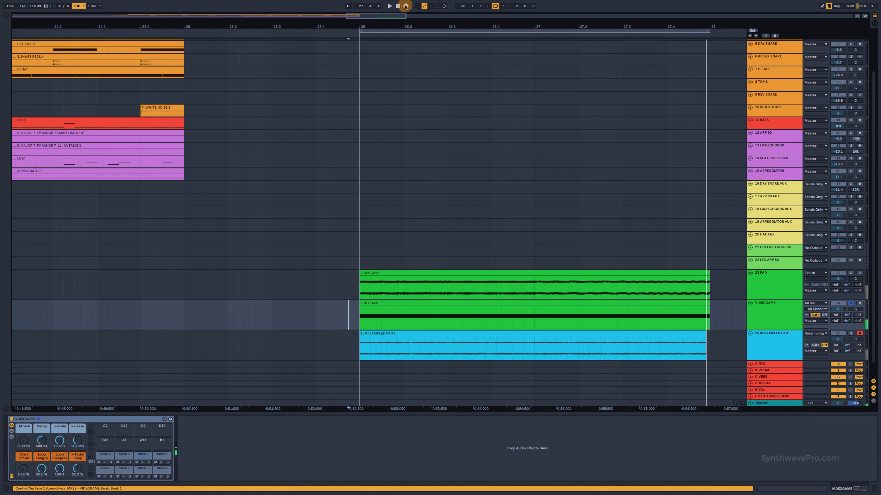
# Step: Set the RESAMPLED PAD track's audio input to No Input and solo the track
pyautogui.click(818, 334)
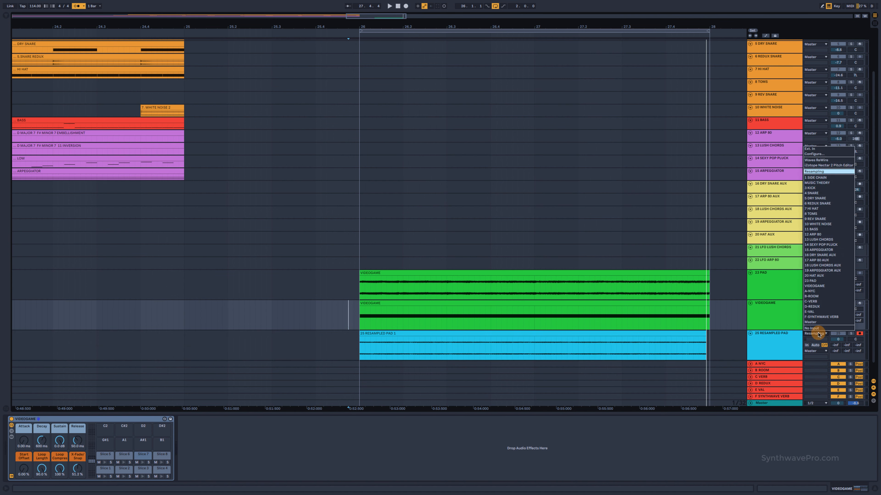
pyautogui.click(821, 328)
pyautogui.click(855, 334)
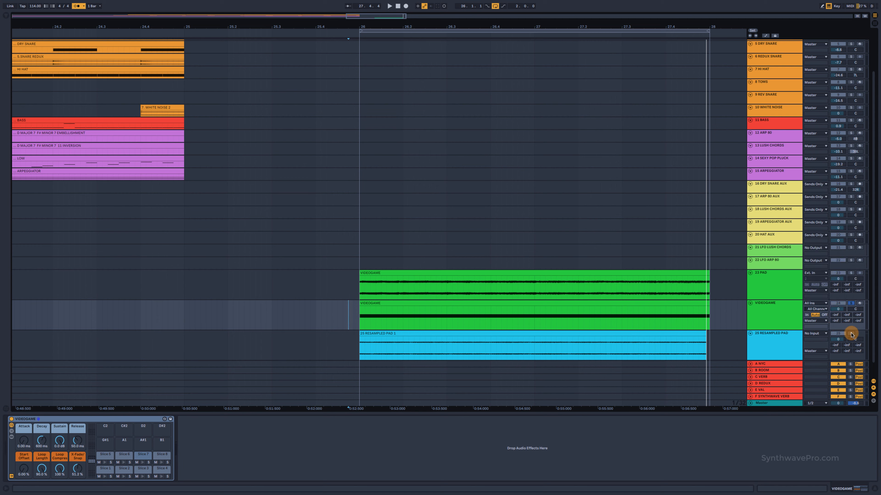
# Step: Play back the recorded RESAMPLED PAD clip and turn off the metronome
pyautogui.click(389, 333)
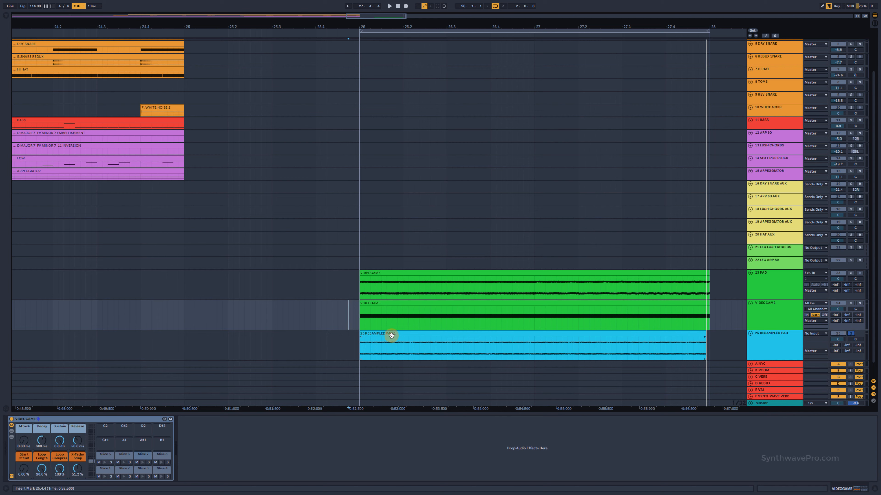
pyautogui.press('space')
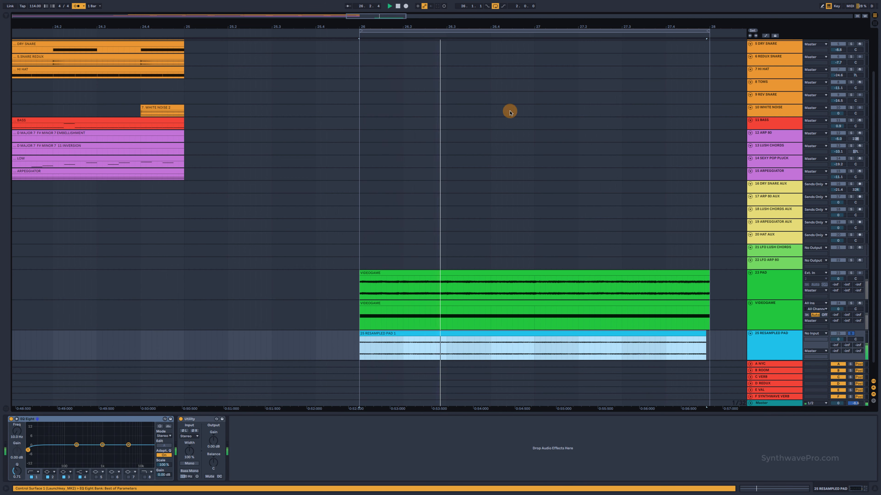
pyautogui.press('space')
pyautogui.click(77, 6)
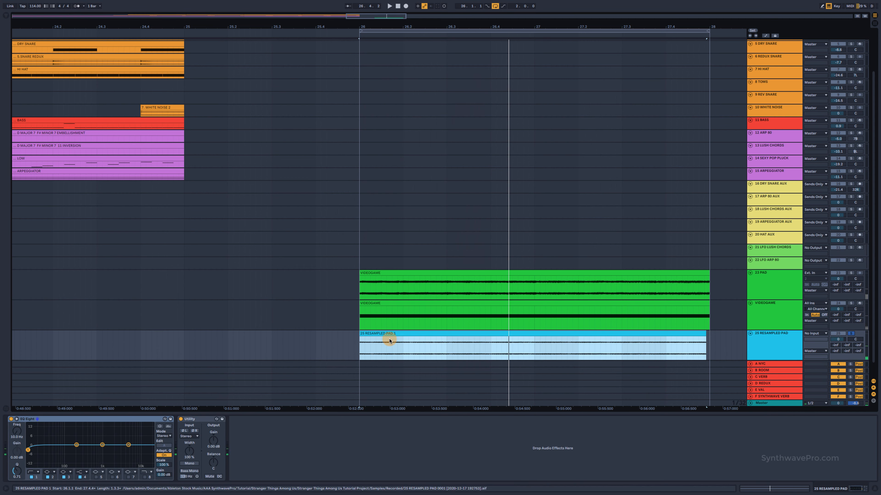
# Step: Loop the first two beats of the RESAMPLED PAD clip, from 26.1.1 to 26.3.1, and listen to them
pyautogui.click(442, 352)
pyautogui.moveTo(442, 352); pyautogui.dragTo(358, 343)
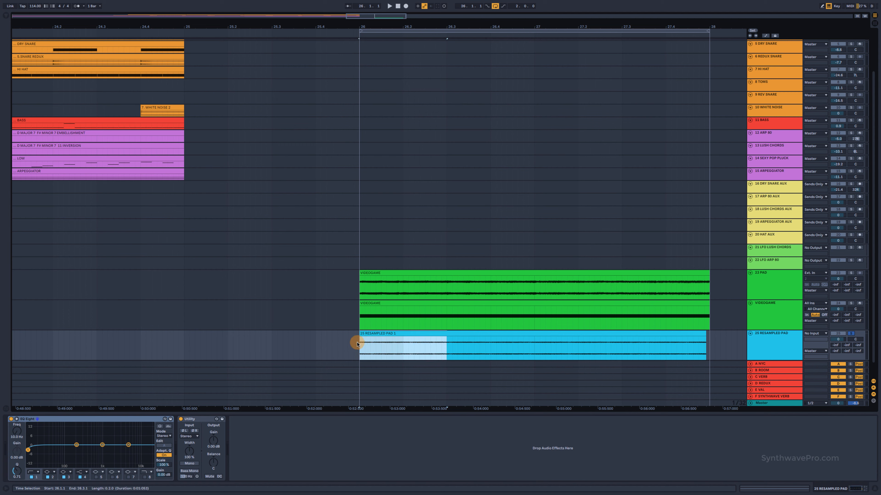
pyautogui.hotkey('ctrl', 'l')
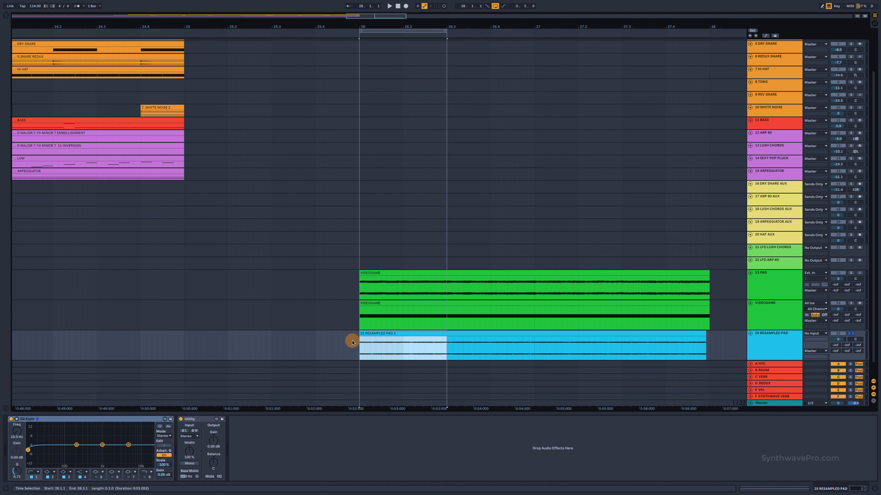
pyautogui.press('space')
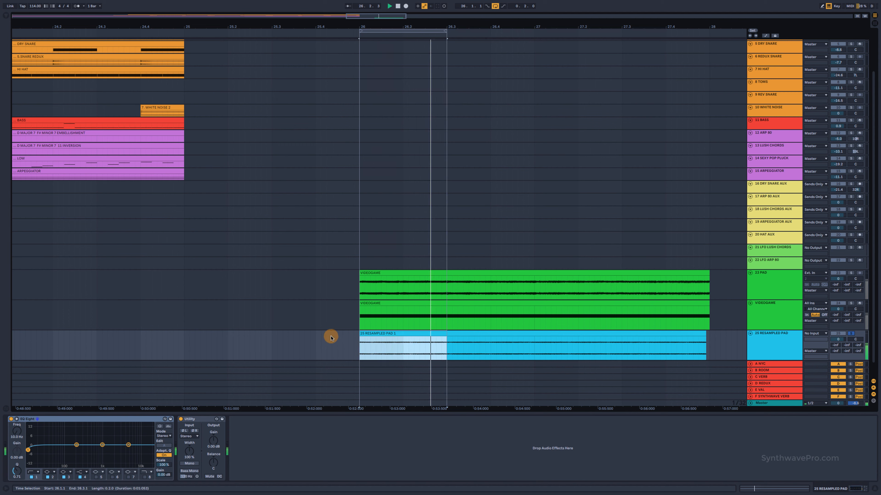
pyautogui.press('+')
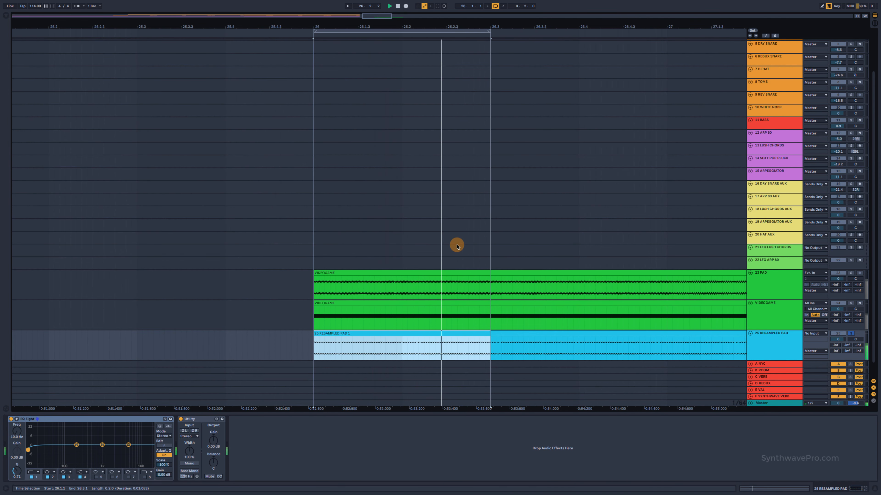
pyautogui.press('space')
pyautogui.moveTo(453, 20); pyautogui.dragTo(453, 4)
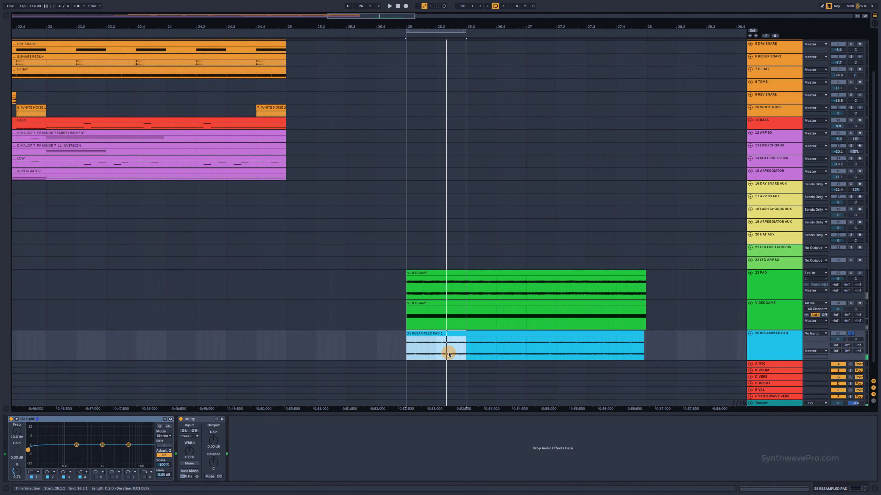
# Step: Duplicate the first beat of the RESAMPLED PAD clip onto the second beat and play the result
pyautogui.moveTo(449, 354); pyautogui.dragTo(407, 341)
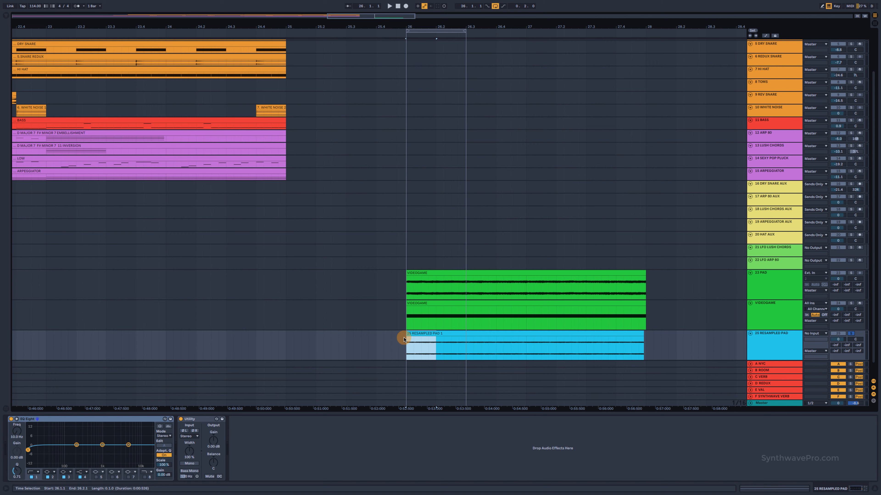
pyautogui.hotkey('ctrl', 'd')
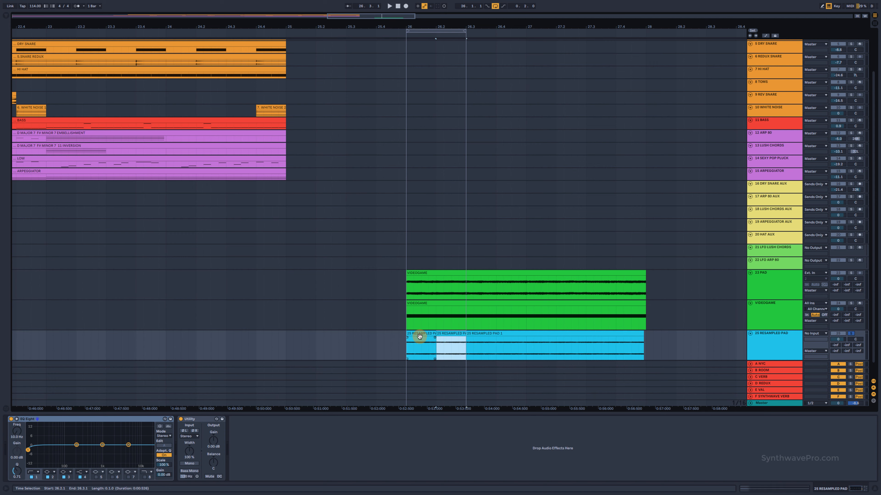
pyautogui.click(418, 338)
pyautogui.press('space')
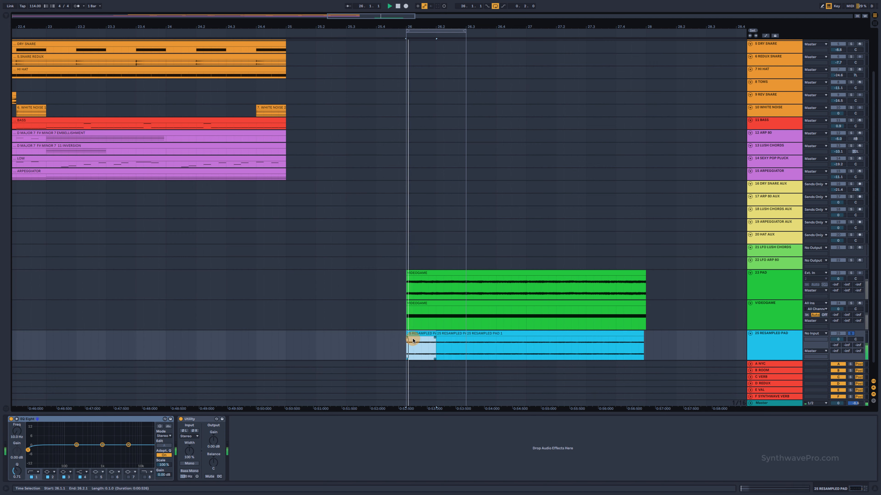
# Step: Duplicate the two one-beat RESAMPLED PAD clips repeatedly to fill up to bar 28, and extend the loop region to bar 28
pyautogui.keyDown('shift'); pyautogui.click(464, 351); pyautogui.keyUp('shift')
pyautogui.press('space')
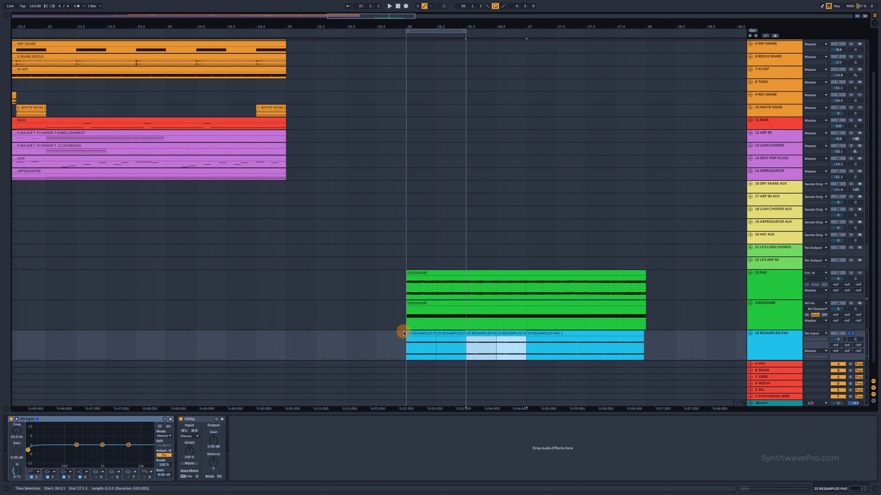
pyautogui.moveTo(461, 350); pyautogui.dragTo(405, 333)
pyautogui.hotkey('ctrl', 'd')
pyautogui.hotkey('ctrl', 'd')
pyautogui.hotkey('ctrl', 'd')
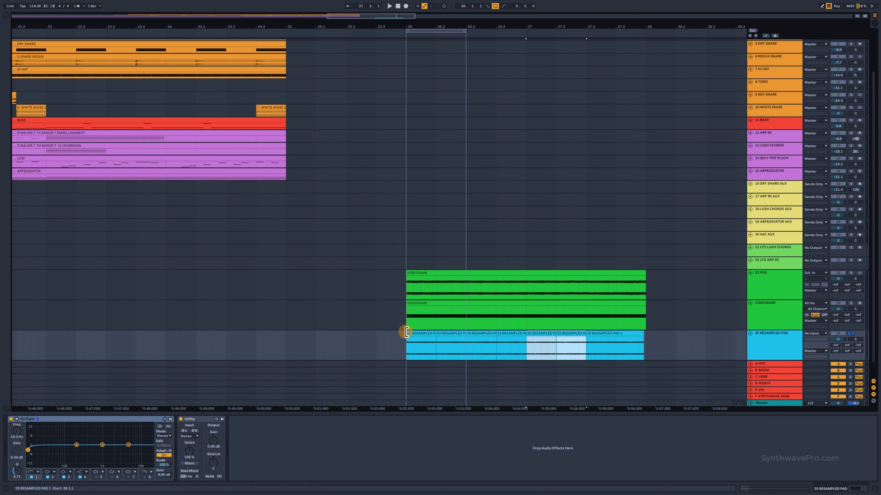
pyautogui.moveTo(474, 41); pyautogui.dragTo(646, 40)
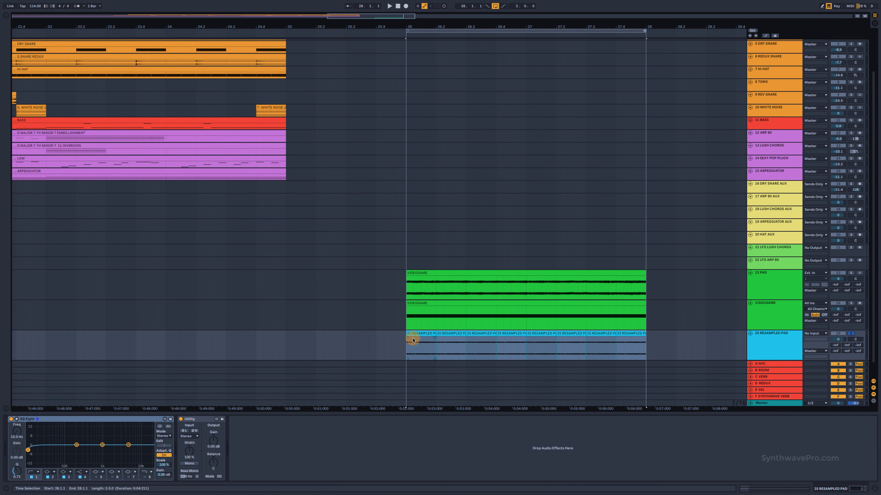
# Step: Set EQ Eight's band 1 on RESAMPLED PAD to a low cut at about 188 Hz, turn off bands 3 and 4, and audition it
pyautogui.click(407, 350)
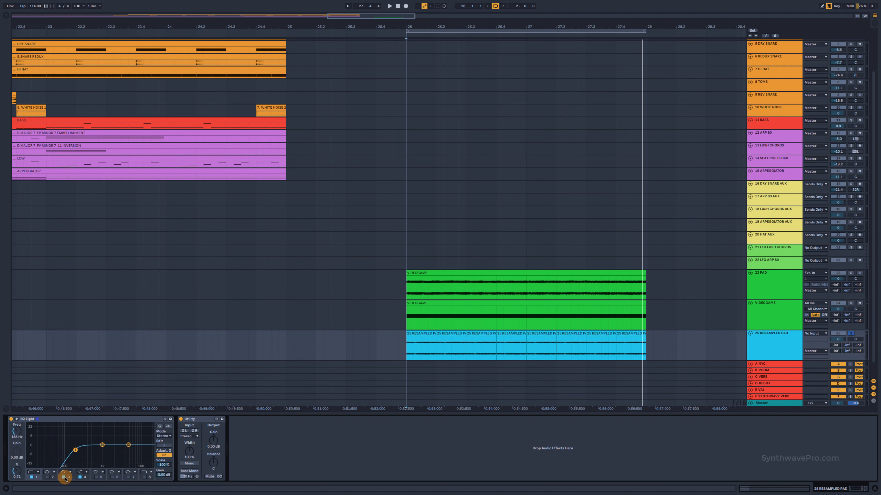
pyautogui.press('space')
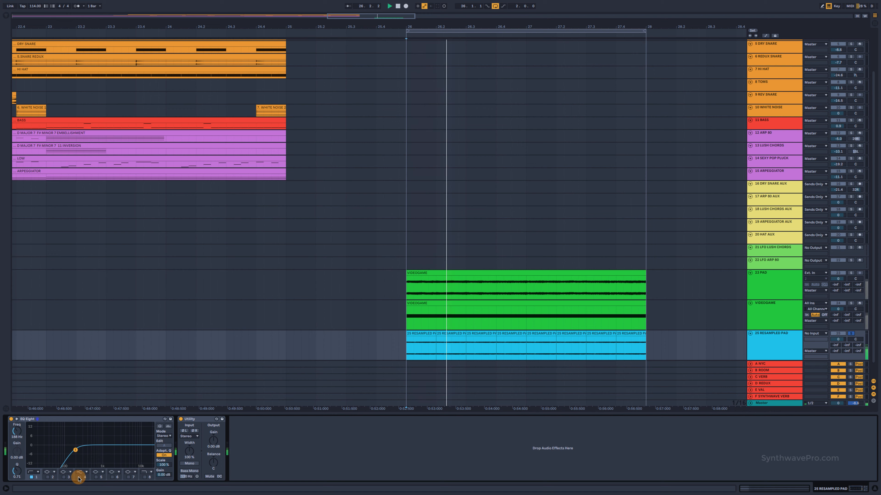
pyautogui.click(31, 477)
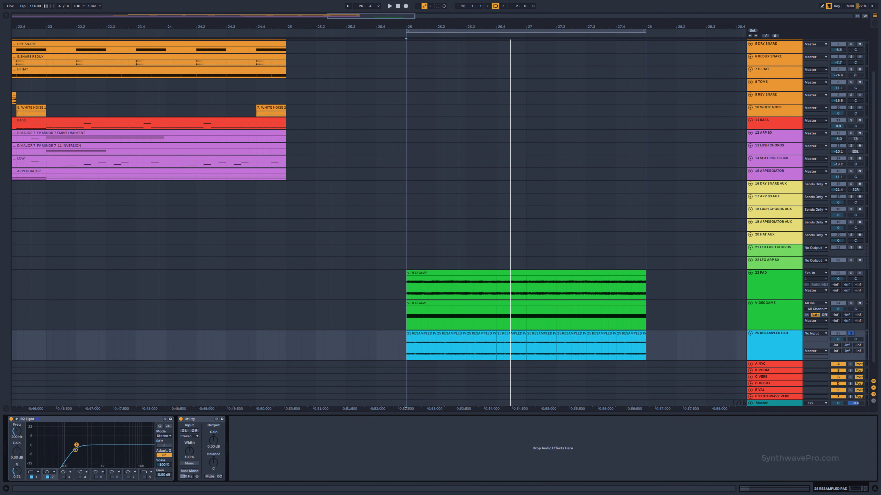
# Step: Cut EQ Eight's band 2 by about 4.8 dB near 323 Hz and compare the sound with the band off and on
pyautogui.moveTo(84, 439); pyautogui.dragTo(85, 437)
pyautogui.press('space')
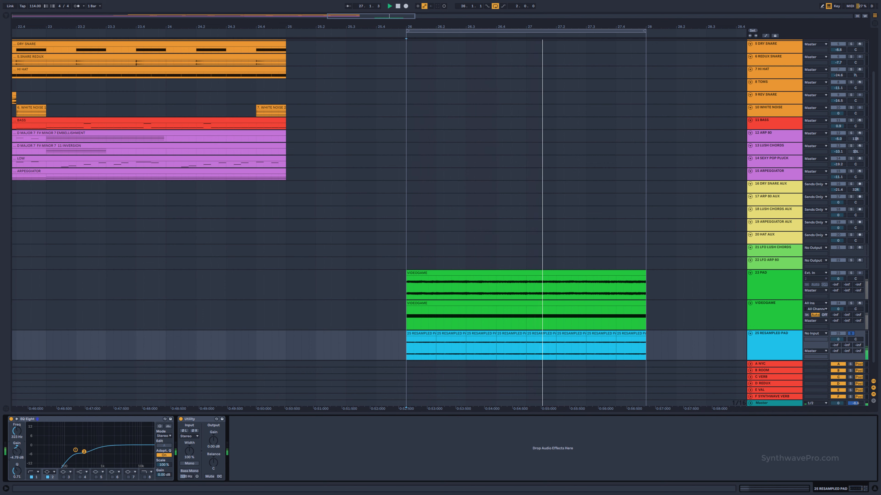
pyautogui.click(48, 477)
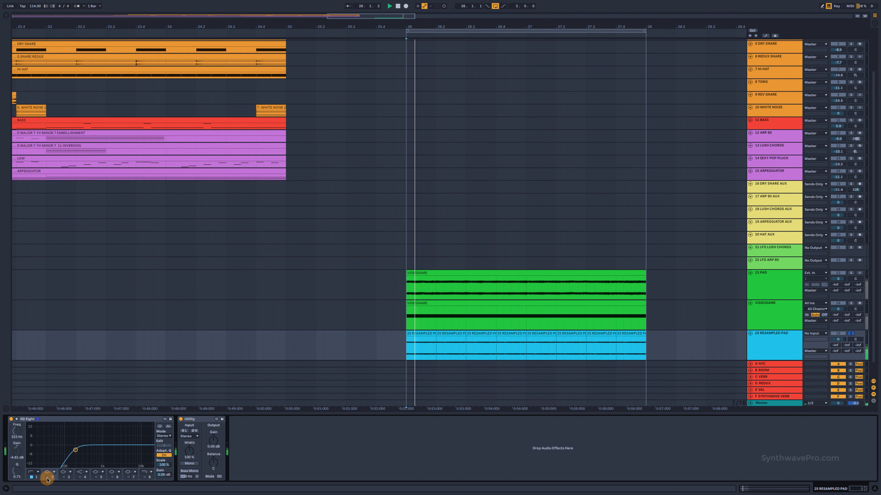
pyautogui.click(48, 478)
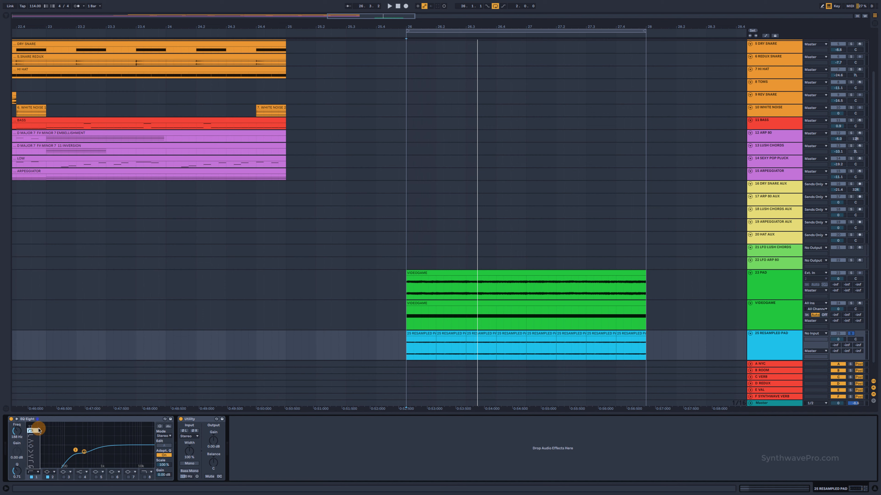
# Step: Switch EQ Eight's band 1 to the steeper low cut after comparing it with the gentler low cut during playback
pyautogui.press('space')
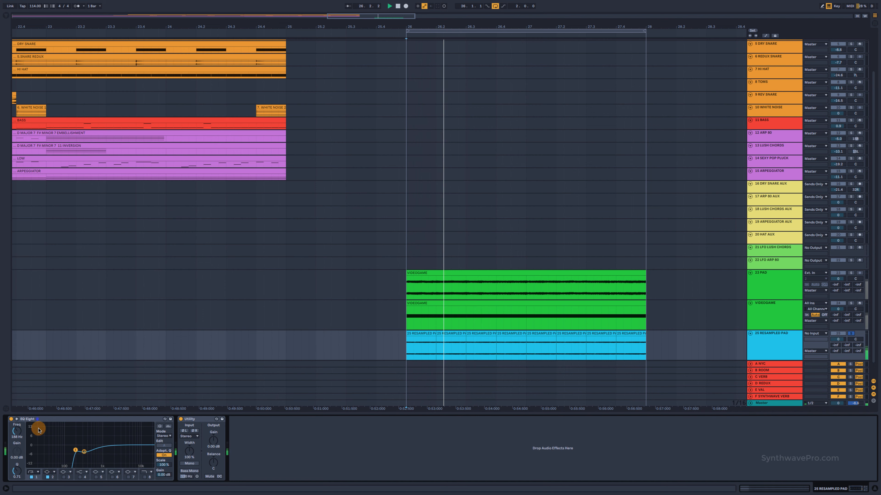
pyautogui.click(35, 472)
pyautogui.click(38, 465)
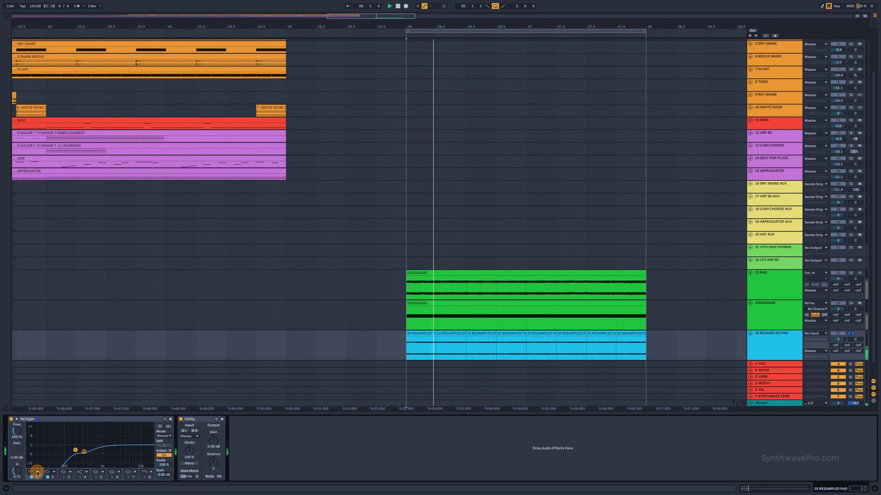
pyautogui.click(36, 472)
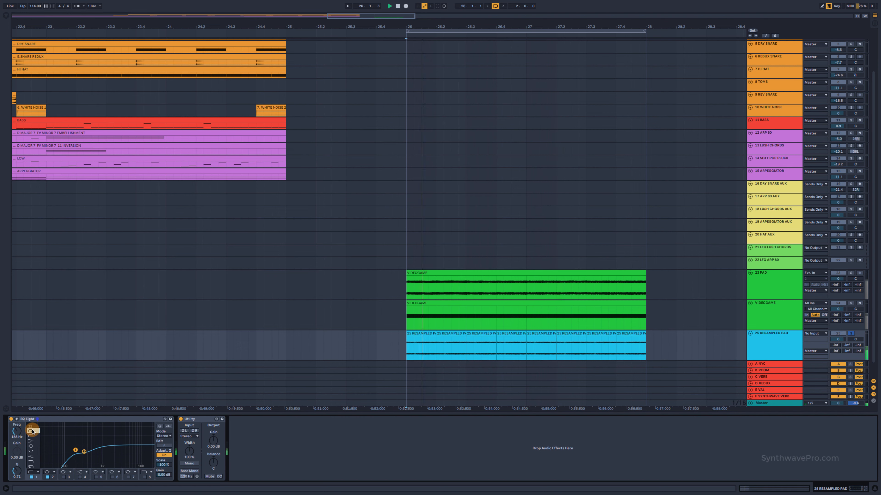
pyautogui.click(33, 431)
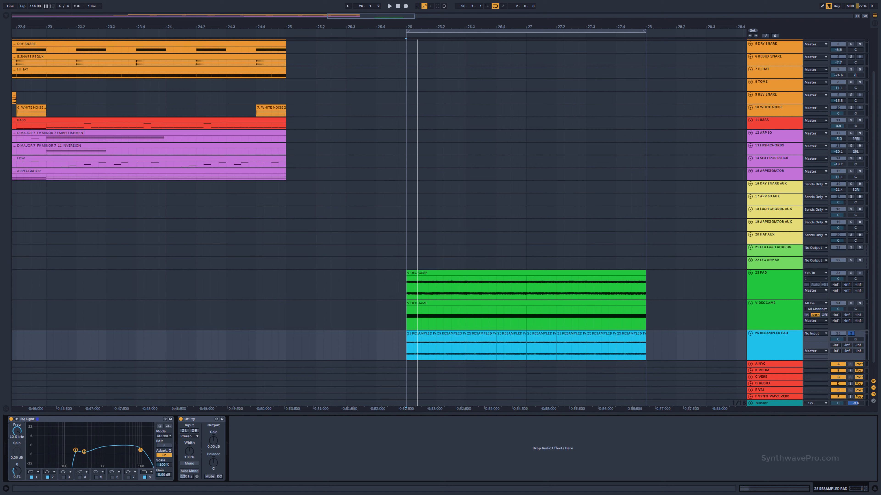
# Step: Lower the high cut of EQ Eight's band 8 to about 6 kHz and compare the sound with EQ Eight bypassed
pyautogui.press('space')
pyautogui.moveTo(140, 450); pyautogui.dragTo(127, 450)
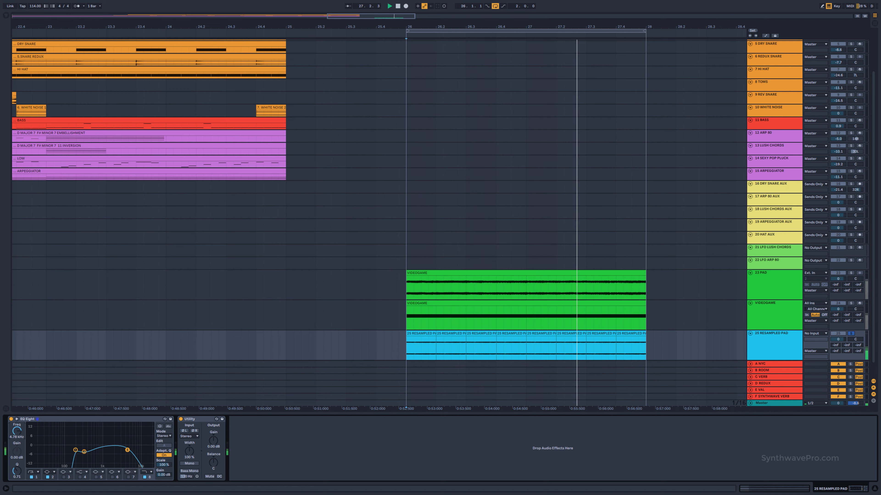
pyautogui.moveTo(128, 450); pyautogui.dragTo(131, 450)
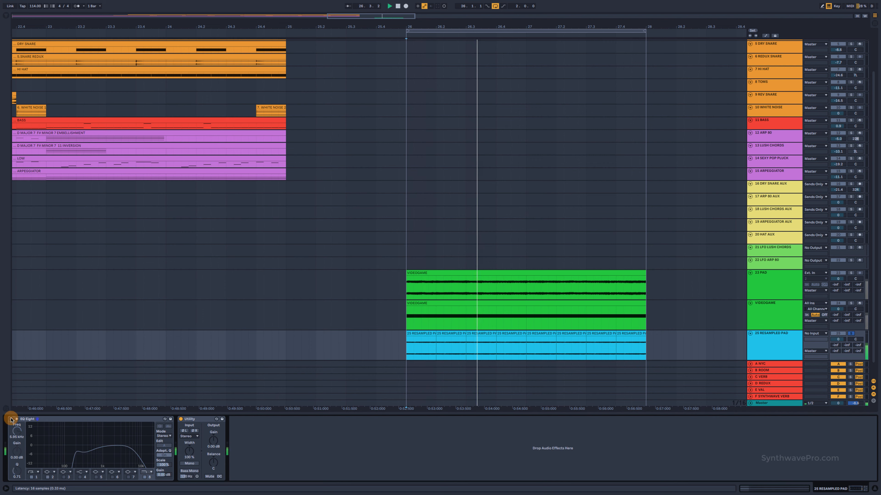
pyautogui.press('space')
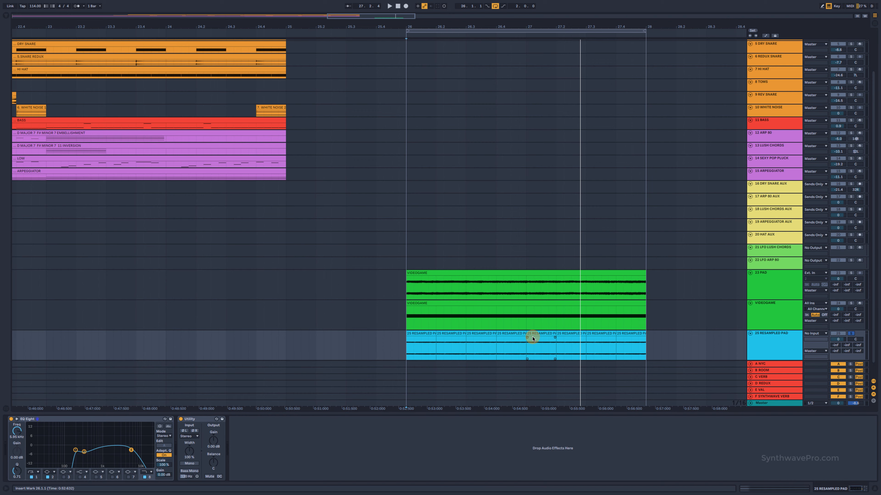
# Step: Find the SYNTHWAVE VERB preset in the User Library and add it to RESAMPLED PAD
pyautogui.click(5, 17)
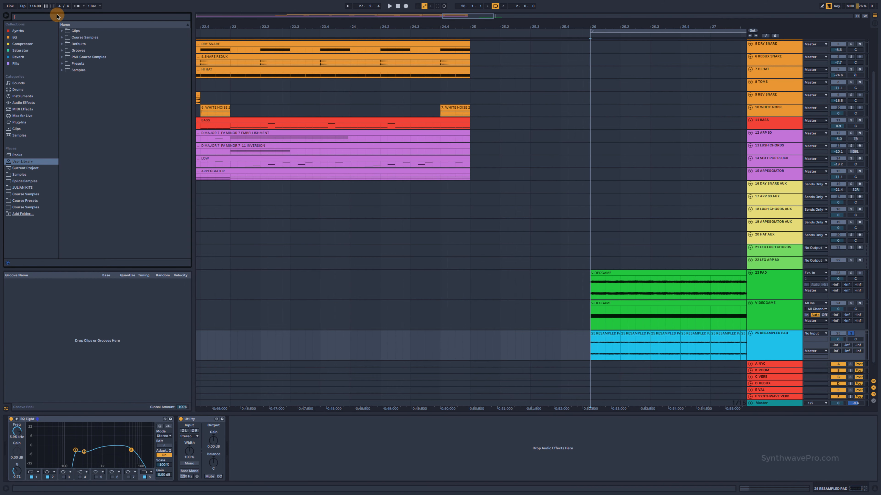
pyautogui.write('SYNTHWAVE VERB')
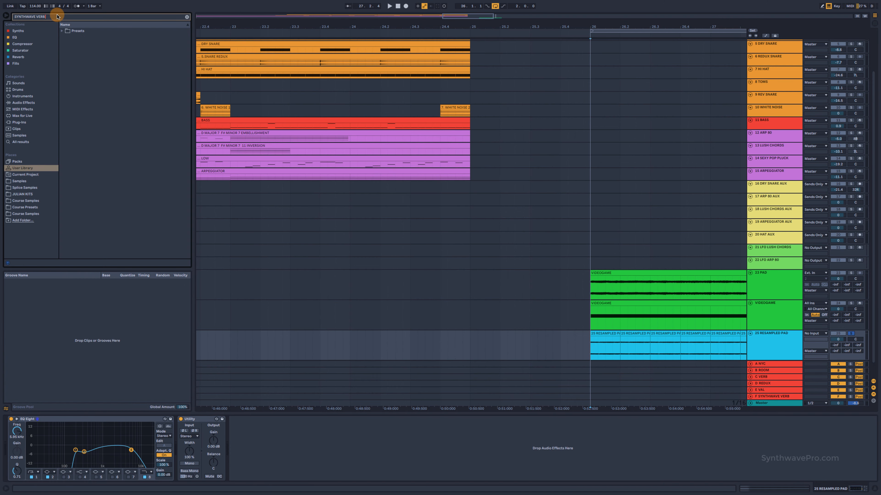
pyautogui.click(62, 32)
pyautogui.click(66, 38)
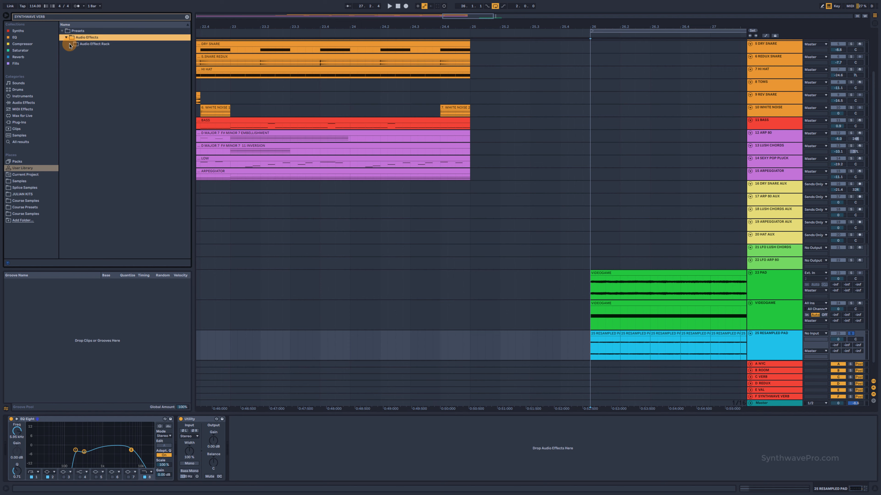
pyautogui.click(71, 44)
pyautogui.click(74, 50)
pyautogui.moveTo(104, 56); pyautogui.dragTo(291, 142)
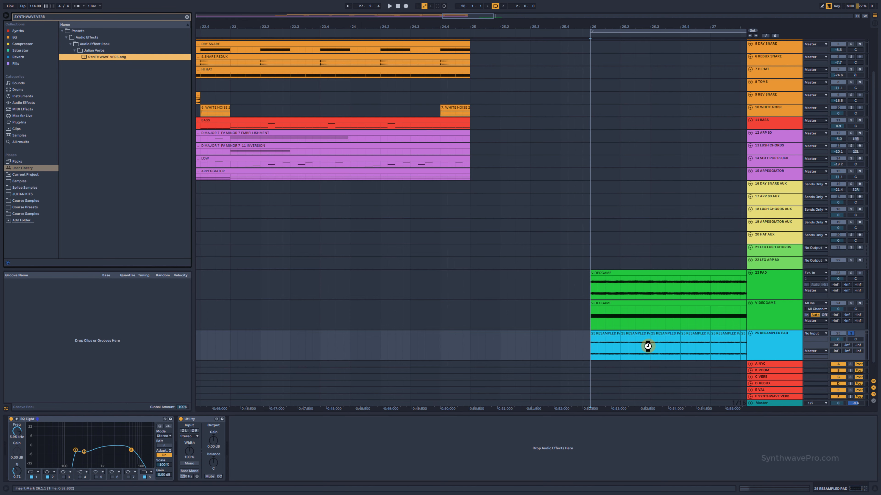
pyautogui.click(187, 18)
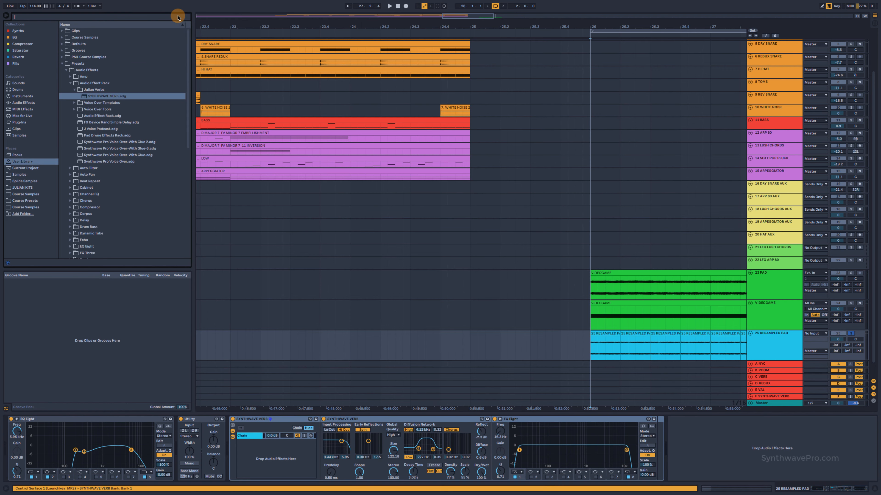
pyautogui.click(4, 17)
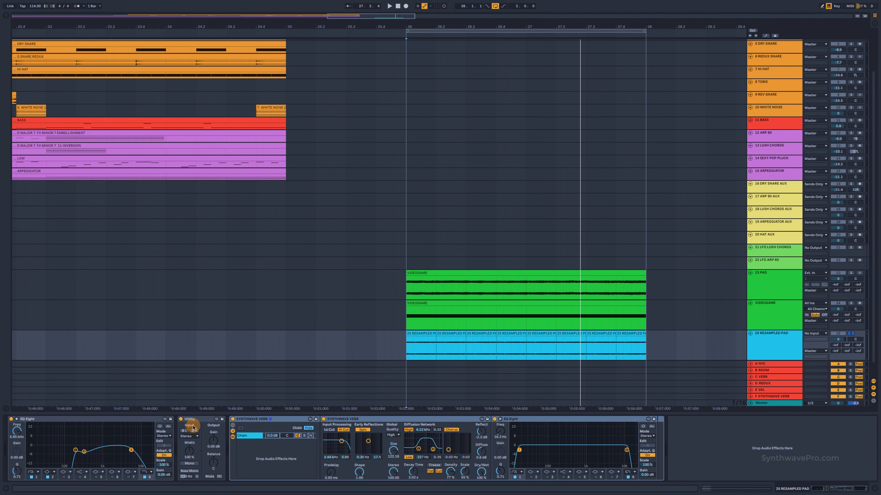
# Step: Audition the pad with the reverb and move Utility behind SYNTHWAVE VERB to the end of the device chain
pyautogui.press('space')
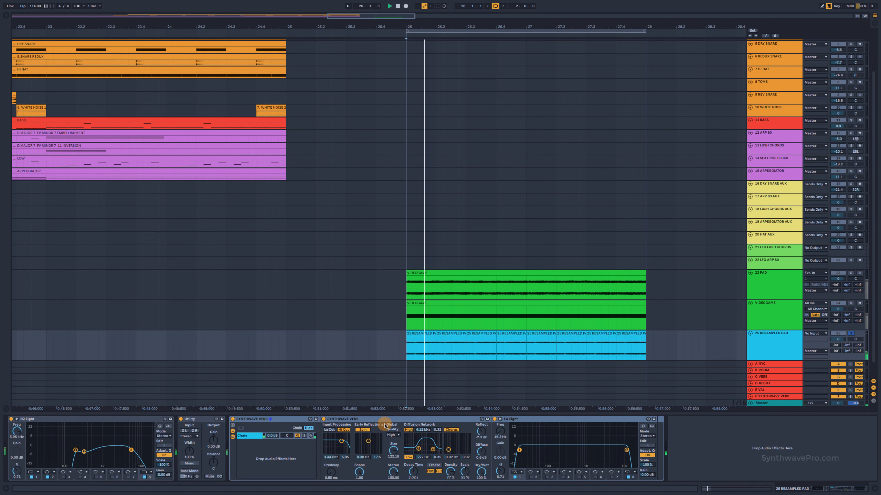
pyautogui.click(198, 419)
pyautogui.moveTo(688, 443)
pyautogui.mouseDown()
pyautogui.moveTo(692, 449)
pyautogui.moveTo(678, 438)
pyautogui.mouseUp()
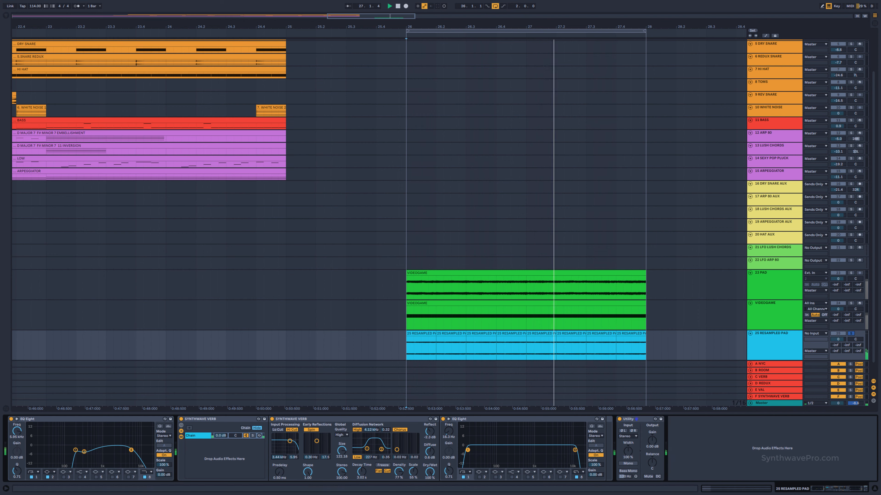
# Step: Adjust SYNTHWAVE VERB's input filter, raise its chorus, and retune the high filter of its diffusion network during playback
pyautogui.moveTo(279, 457)
pyautogui.mouseDown()
pyautogui.moveTo(279, 480)
pyautogui.moveTo(279, 467)
pyautogui.mouseUp()
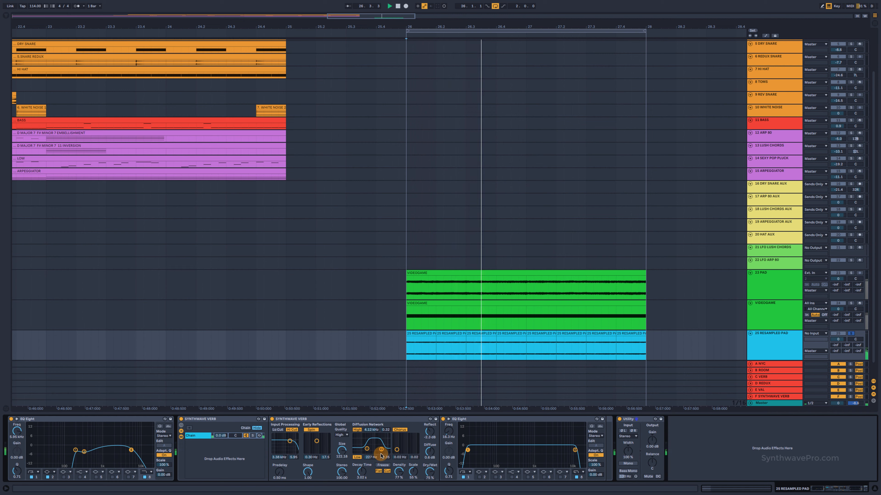
pyautogui.moveTo(397, 450); pyautogui.dragTo(417, 435)
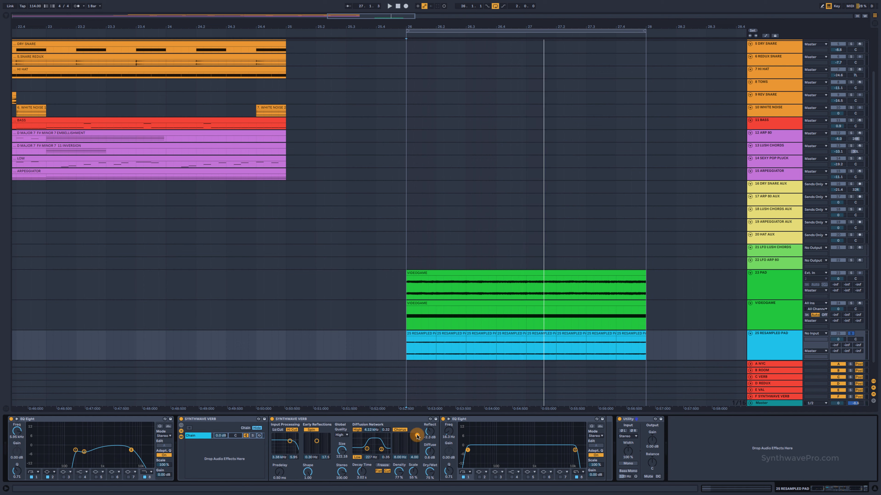
pyautogui.press('space')
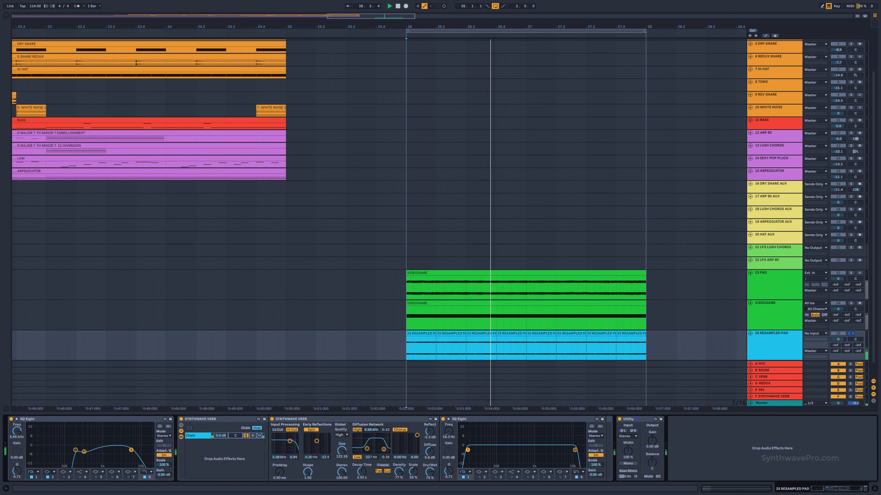
pyautogui.moveTo(370, 429); pyautogui.dragTo(370, 433)
# Step: Lengthen SYNTHWAVE VERB's decay time to about 6 s and adjust its stereo width while auditioning the pad
pyautogui.press('space')
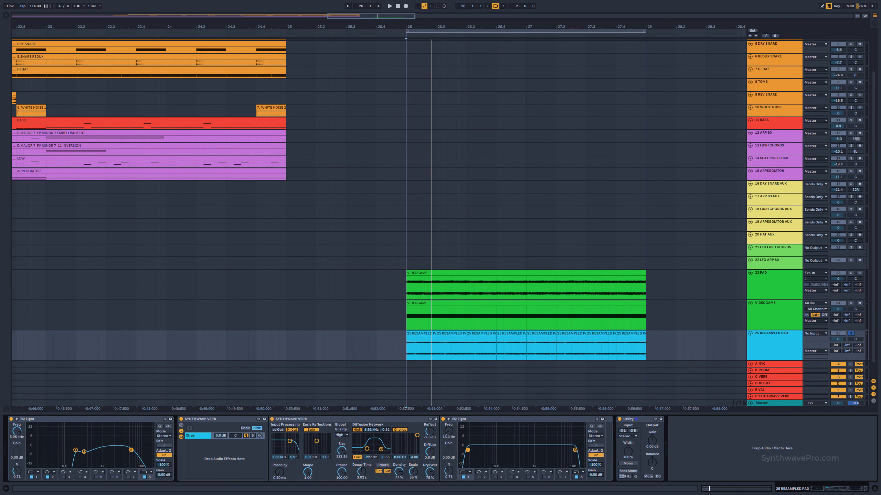
pyautogui.press('space')
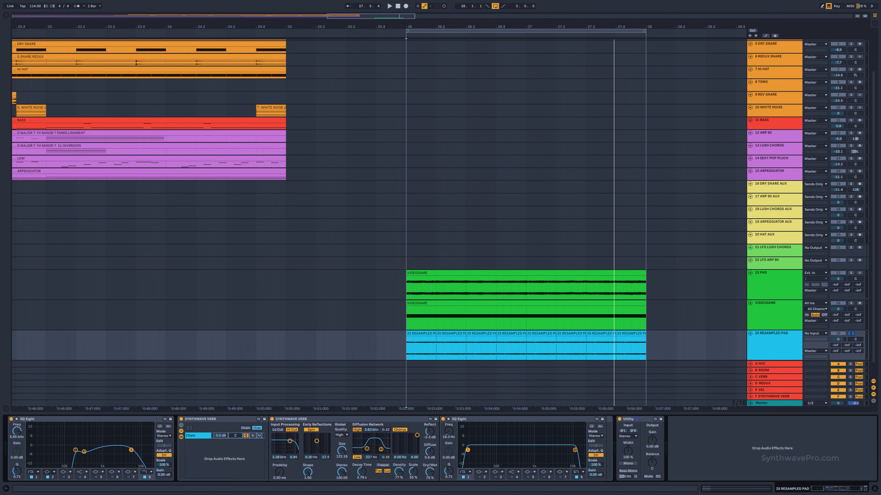
pyautogui.press('space')
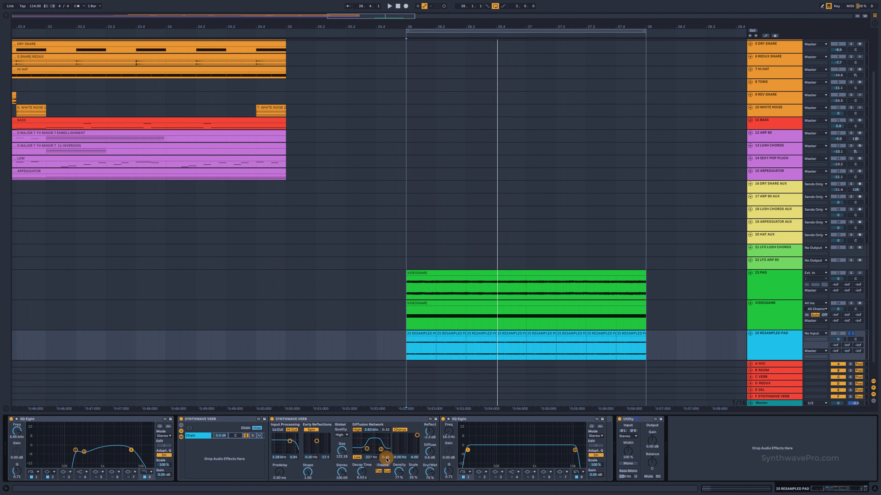
pyautogui.moveTo(348, 478); pyautogui.dragTo(348, 482)
pyautogui.press('space')
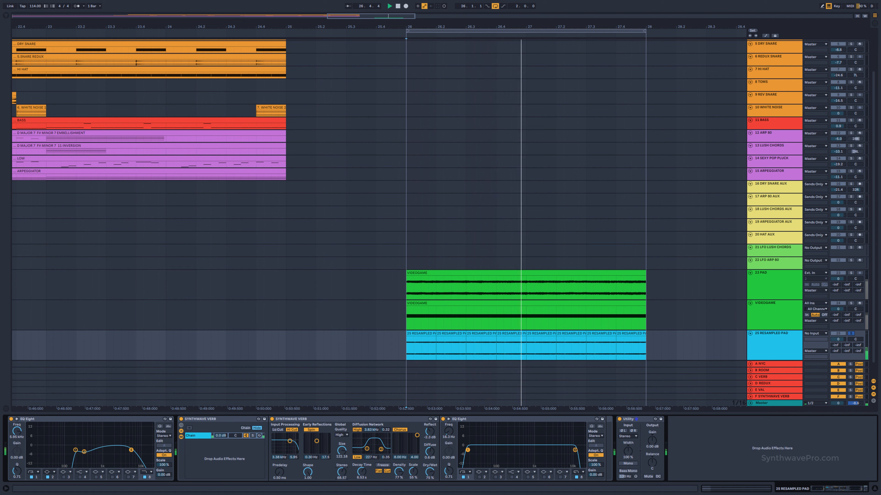
pyautogui.moveTo(342, 471); pyautogui.dragTo(342, 437)
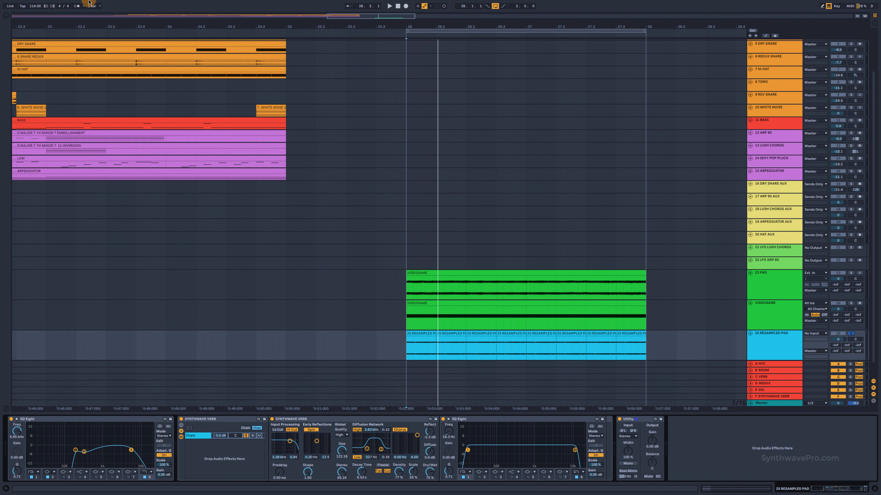
# Step: Find the OTT plug-in and add it after Utility on RESAMPLED PAD, moving its window clear of the clips
pyautogui.click(5, 15)
pyautogui.click(21, 16)
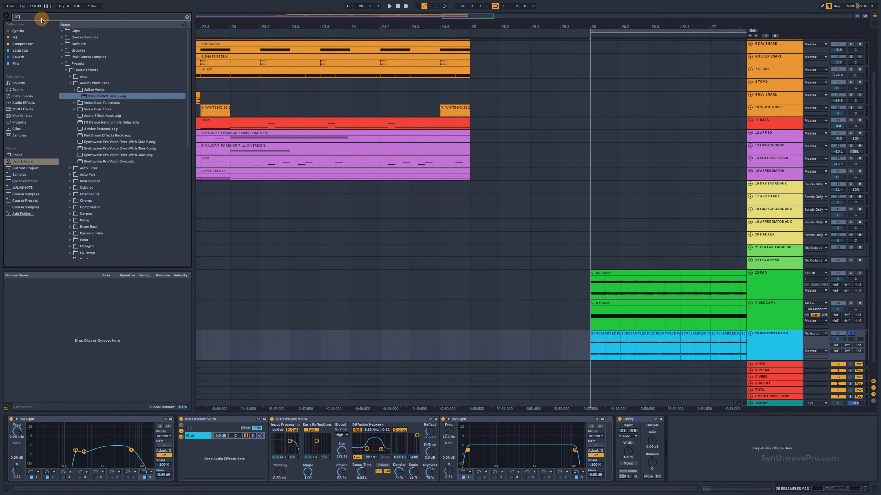
pyautogui.write('OTT')
pyautogui.click(6, 15)
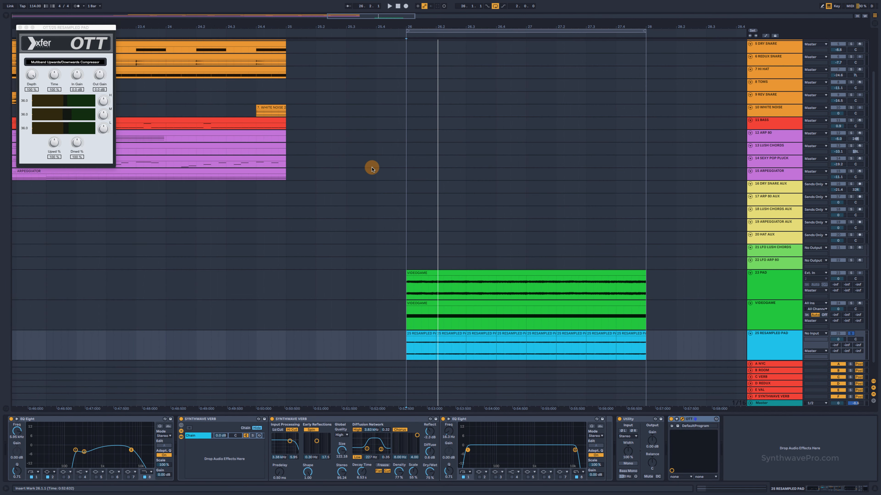
pyautogui.moveTo(76, 24); pyautogui.dragTo(345, 224)
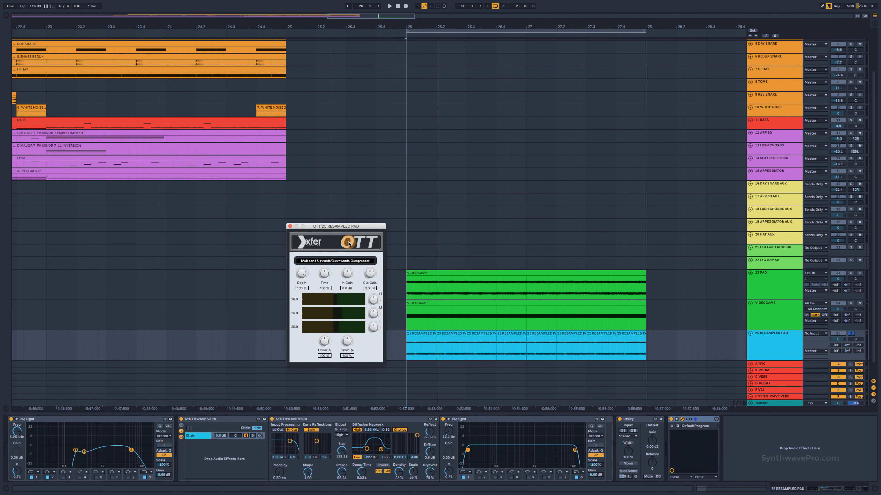
# Step: Reduce OTT's depth to about 80 % and turn down its low band while auditioning the pad
pyautogui.press('space')
pyautogui.moveTo(304, 274); pyautogui.dragTo(317, 302)
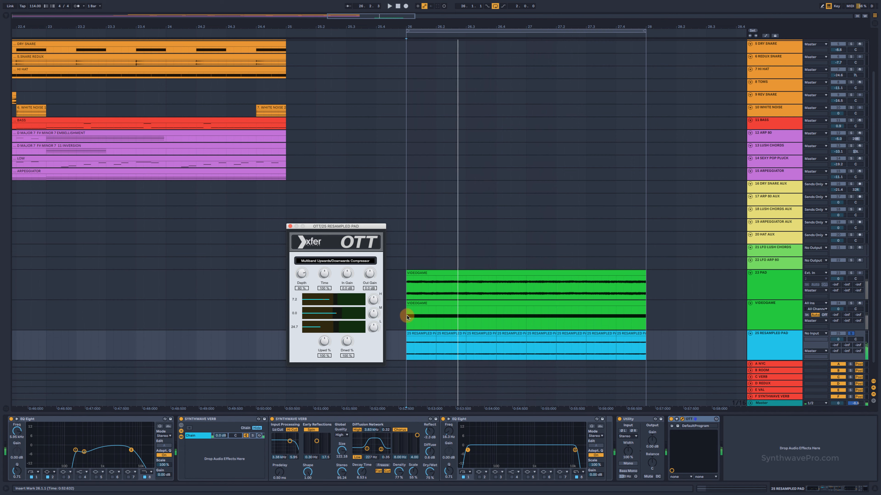
pyautogui.press('space')
pyautogui.moveTo(373, 313); pyautogui.dragTo(379, 371)
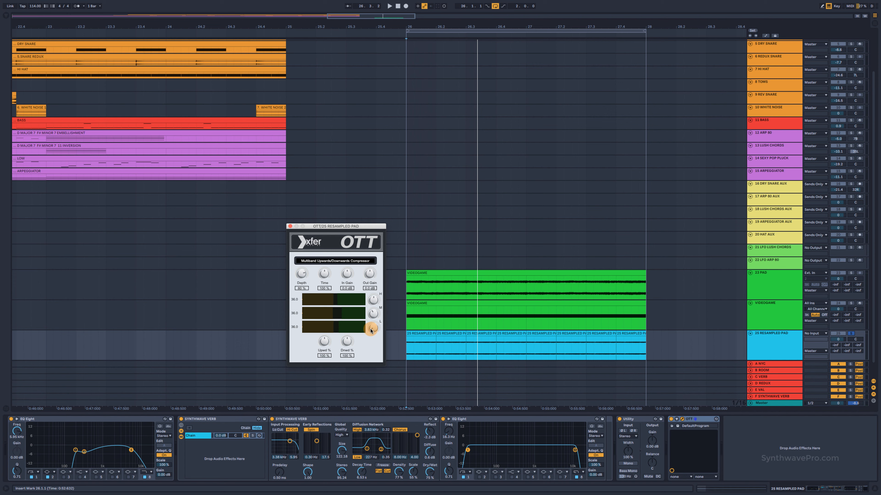
# Step: Add Ableton's Compressor from the Compressor collection after OTT on RESAMPLED PAD
pyautogui.click(6, 16)
pyautogui.click(43, 48)
pyautogui.click(187, 17)
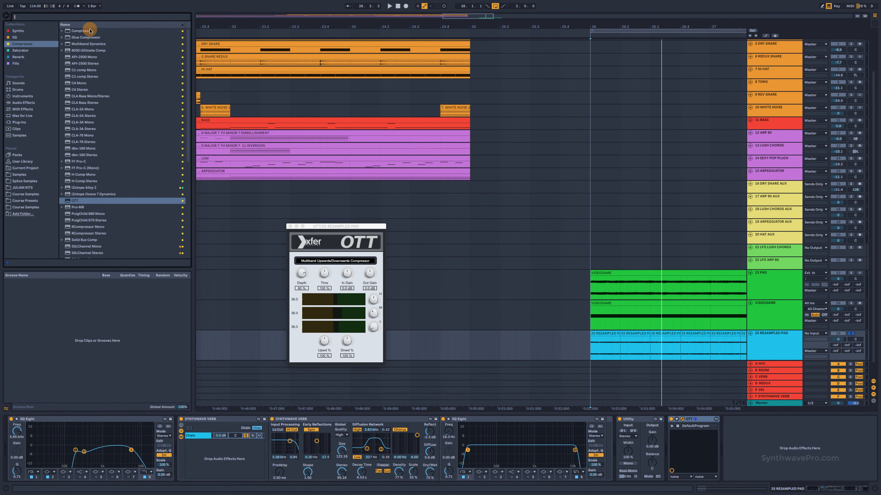
pyautogui.doubleClick(79, 30)
pyautogui.click(7, 17)
# Step: Duplicate the four-bar SIDE CHAIN clip on the SIDE CHAIN track so the pattern continues past the pad to bar 33
pyautogui.scroll(3, 398, 135)
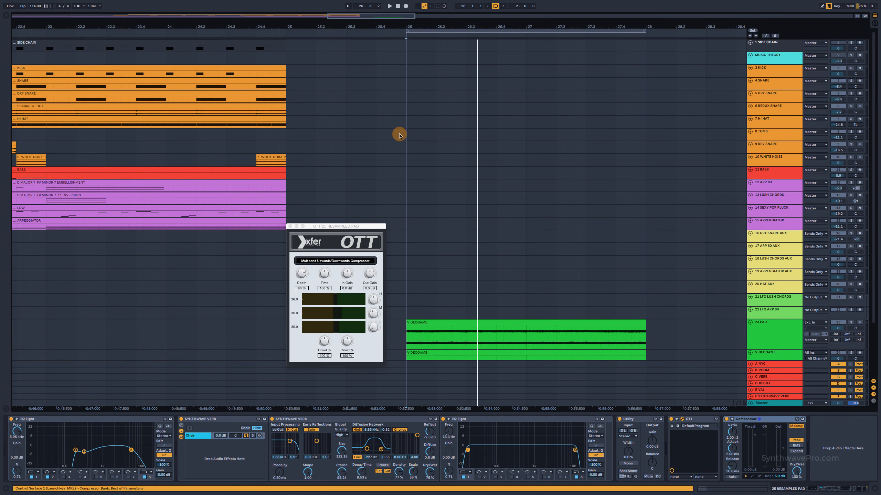
pyautogui.moveTo(134, 42); pyautogui.dragTo(616, 45)
pyautogui.hotkey('ctrl', 'd')
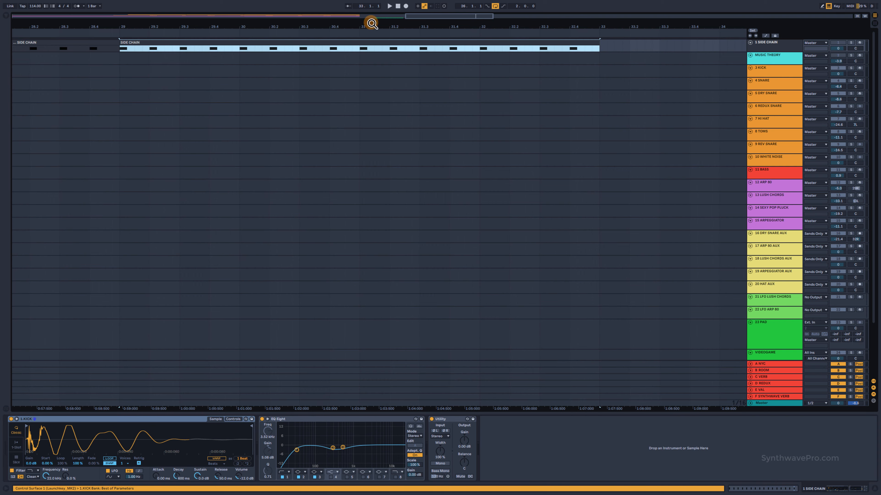
pyautogui.moveTo(329, 24); pyautogui.dragTo(328, 2)
pyautogui.moveTo(232, 23); pyautogui.dragTo(280, 51)
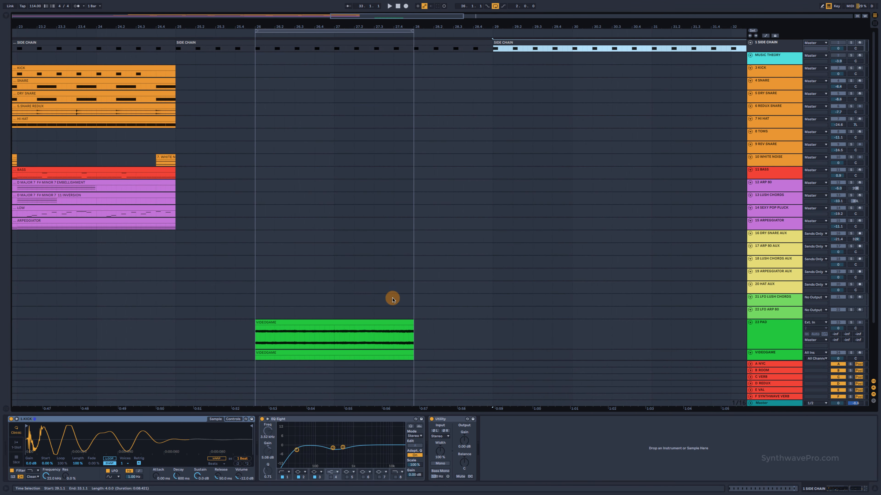
# Step: Turn on sidechain in RESAMPLED PAD's Compressor and take its audio from 1 SIDE CHAIN
pyautogui.scroll(-3, 371, 303)
pyautogui.scroll(-1, 343, 323)
pyautogui.click(263, 319)
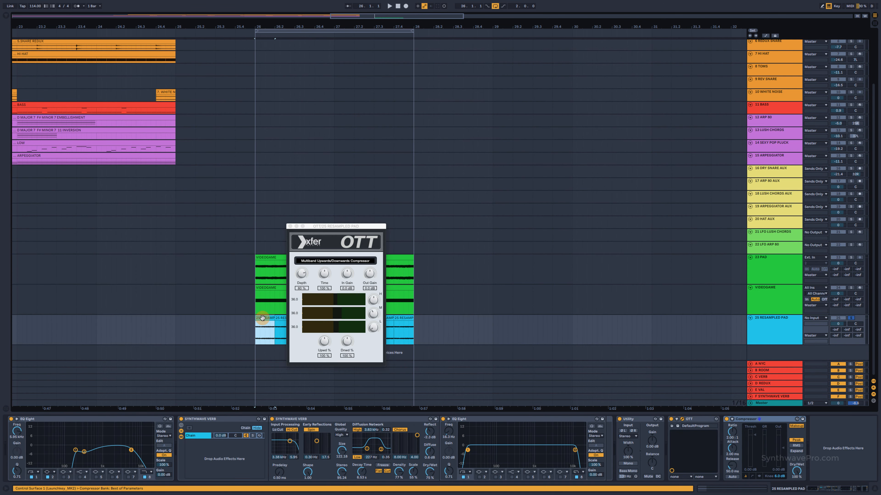
pyautogui.click(731, 420)
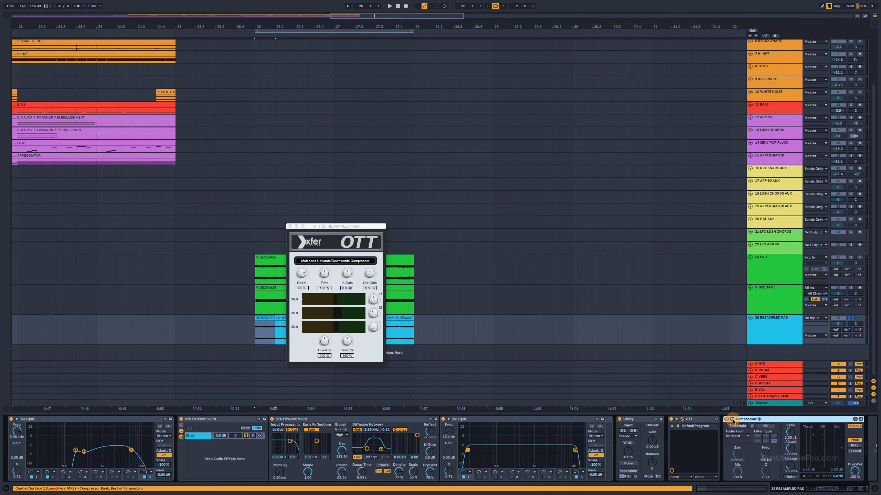
pyautogui.click(738, 436)
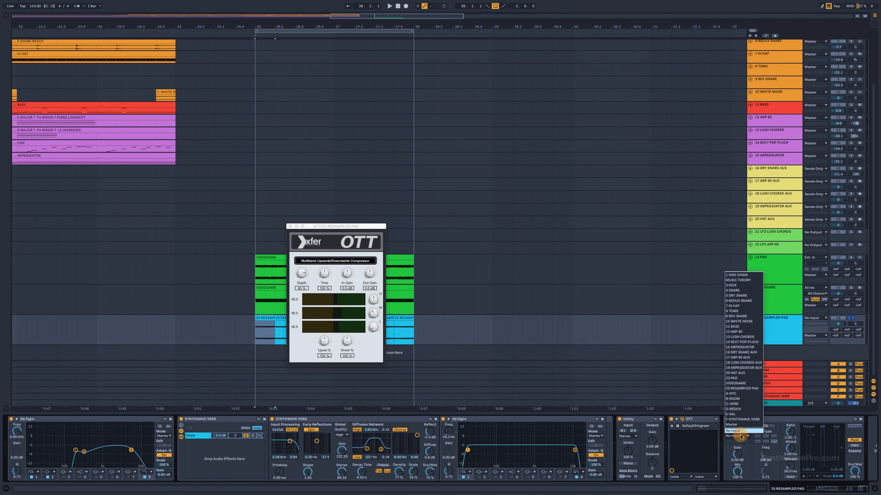
pyautogui.click(746, 275)
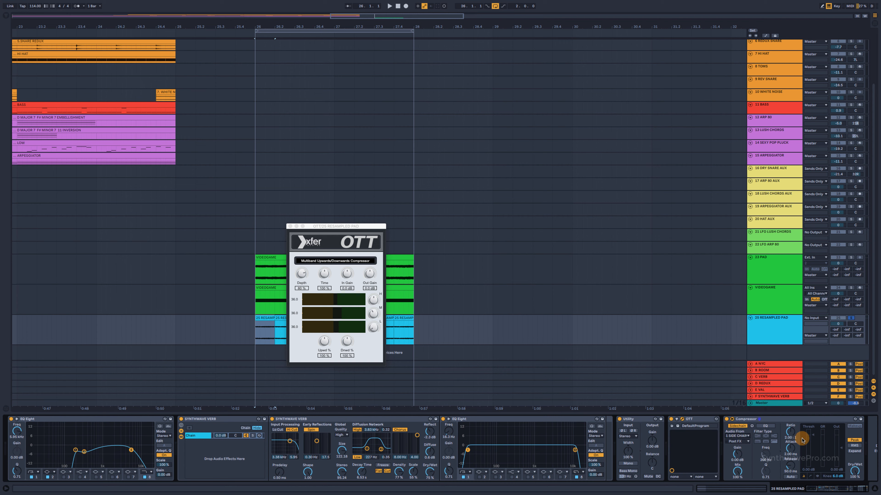
# Step: Set the Compressor's release to about 121 ms and its knee to 0.0 dB, and adjust the threshold during playback
pyautogui.press('space')
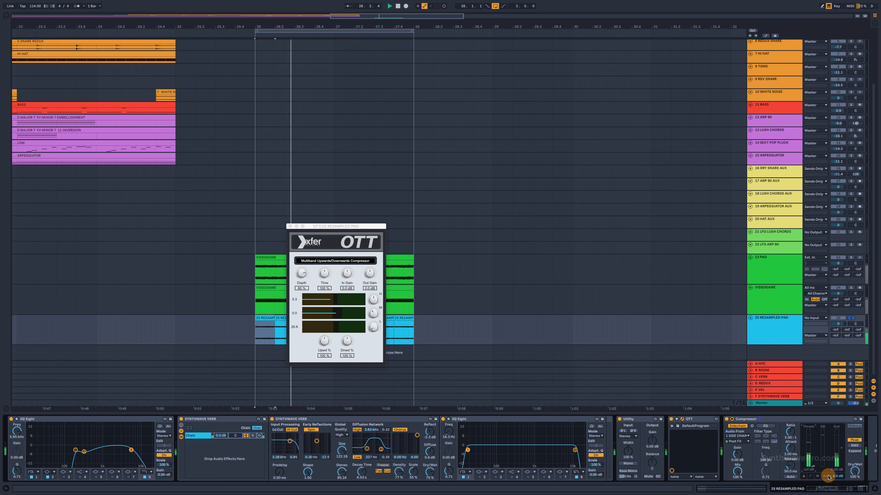
pyautogui.moveTo(800, 469); pyautogui.dragTo(799, 450)
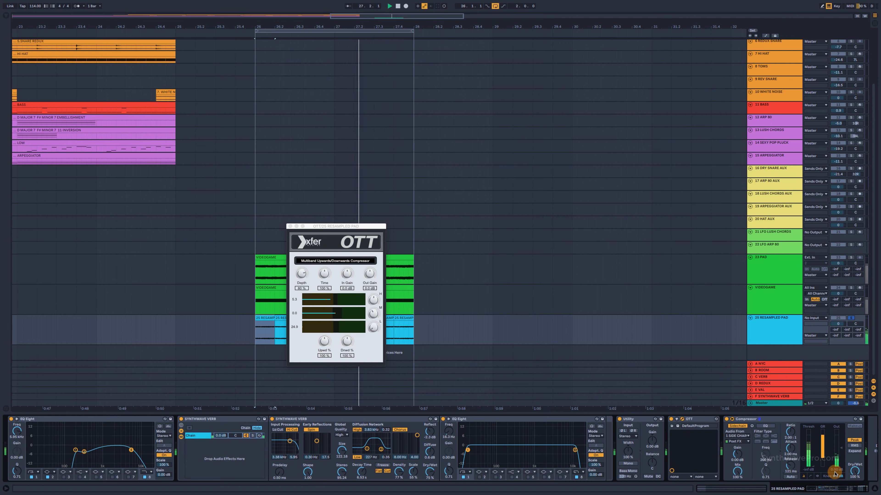
pyautogui.moveTo(835, 477); pyautogui.dragTo(835, 493)
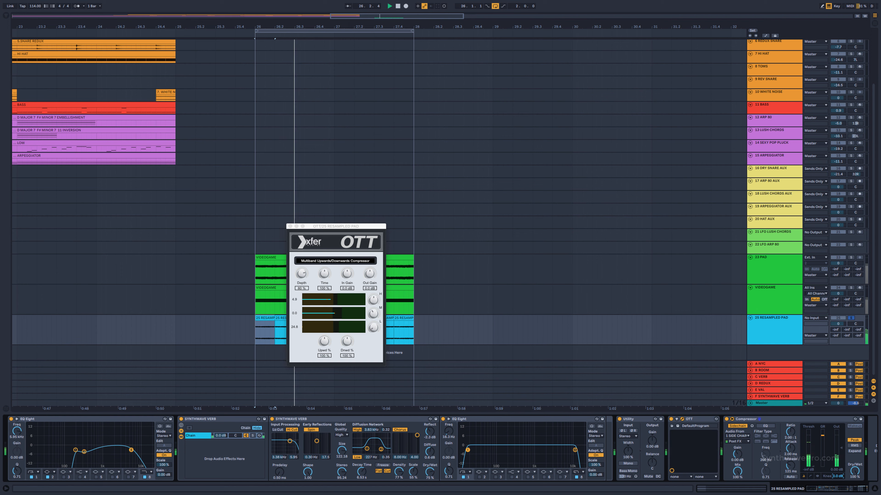
pyautogui.click(845, 490)
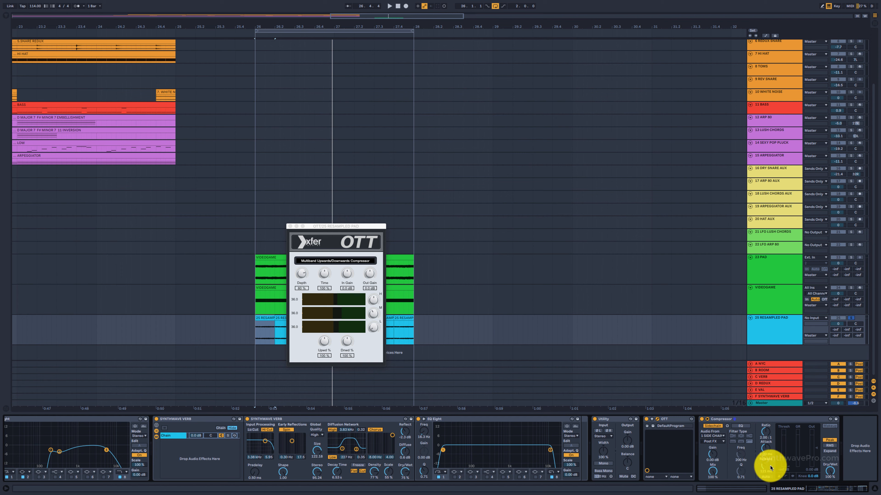
# Step: Turn on the metronome and audition the sidechained pad against it
pyautogui.click(77, 6)
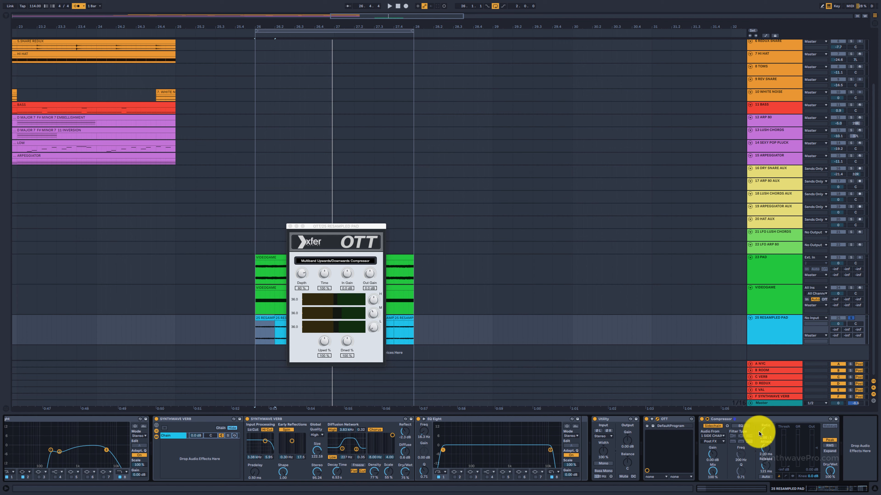
pyautogui.press('space')
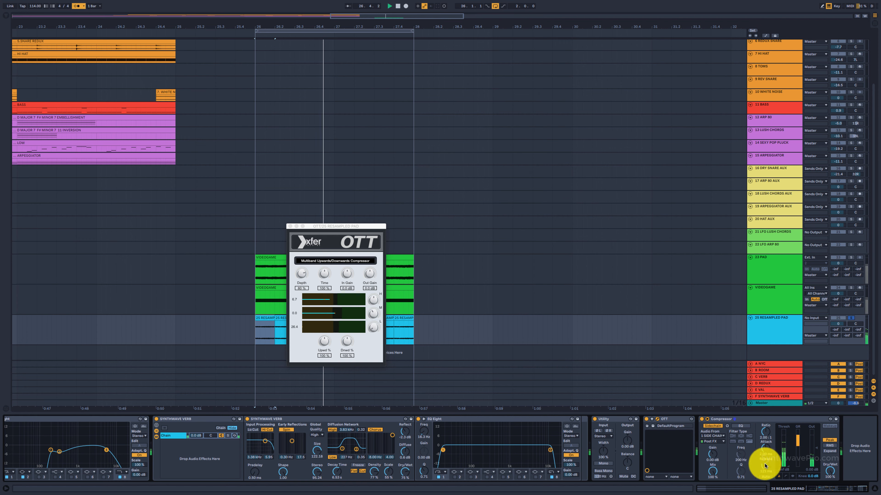
# Step: Remove Utility from the RESAMPLED PAD device chain and move the last EQ Eight to the end, after the Compressor
pyautogui.moveTo(765, 466); pyautogui.dragTo(770, 465)
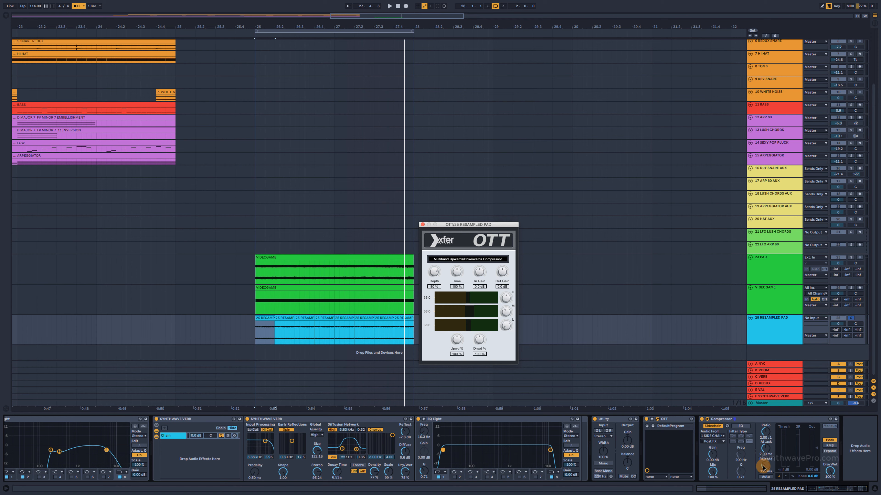
pyautogui.click(531, 417)
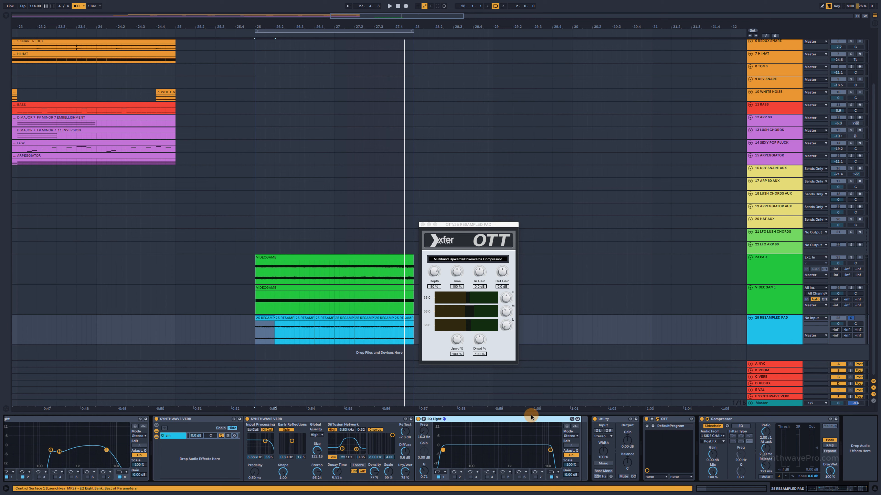
pyautogui.moveTo(519, 421); pyautogui.dragTo(683, 420)
pyautogui.click(444, 420)
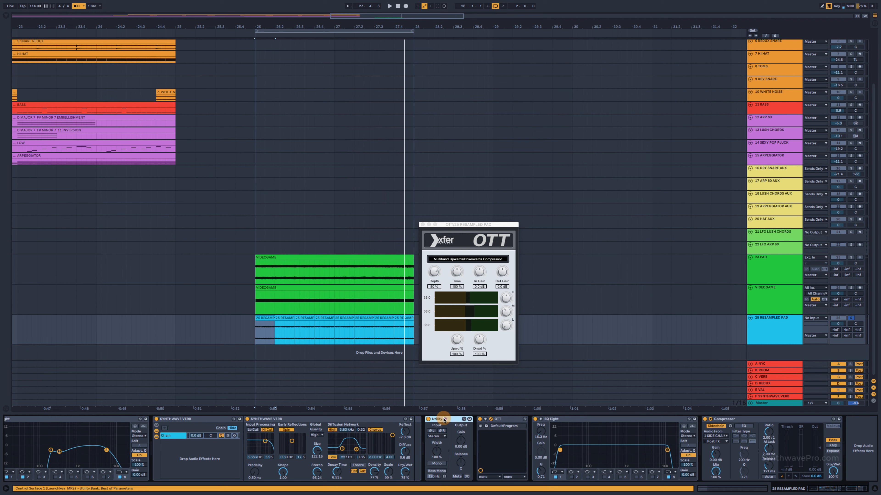
pyautogui.press('Delete')
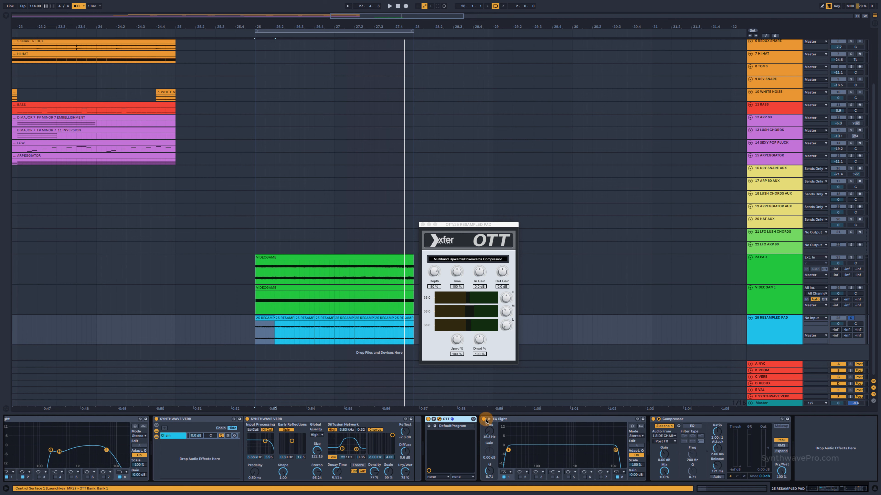
pyautogui.click(511, 420)
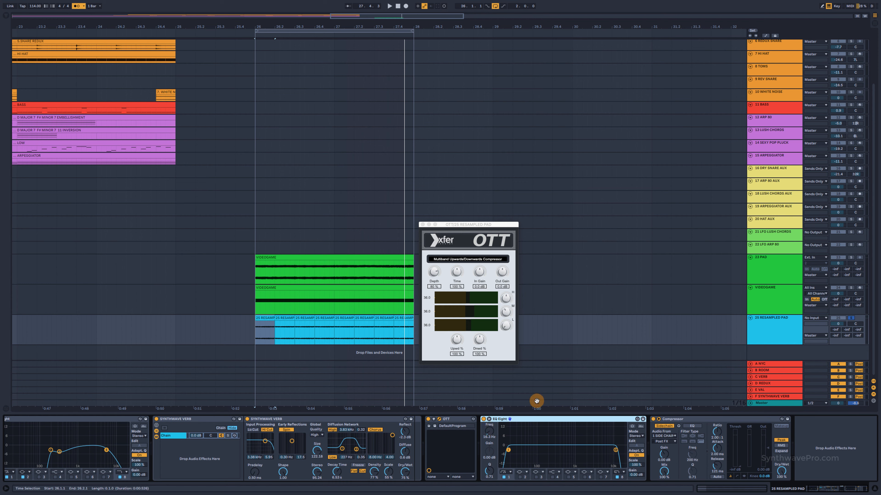
pyautogui.moveTo(534, 419); pyautogui.dragTo(794, 431)
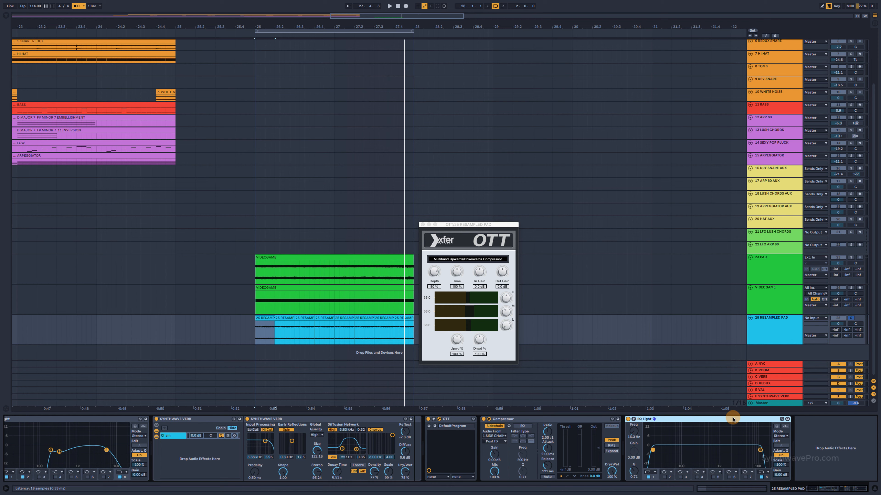
# Step: Switch the final EQ Eight to M/S mode with a 500 Hz low cut on one channel, comparing it with the EQ bypassed during playback
pyautogui.click(781, 437)
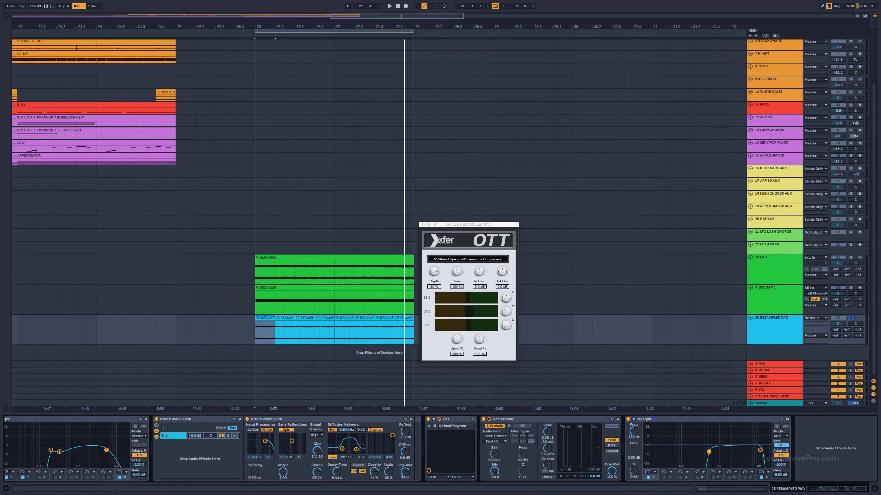
pyautogui.press('space')
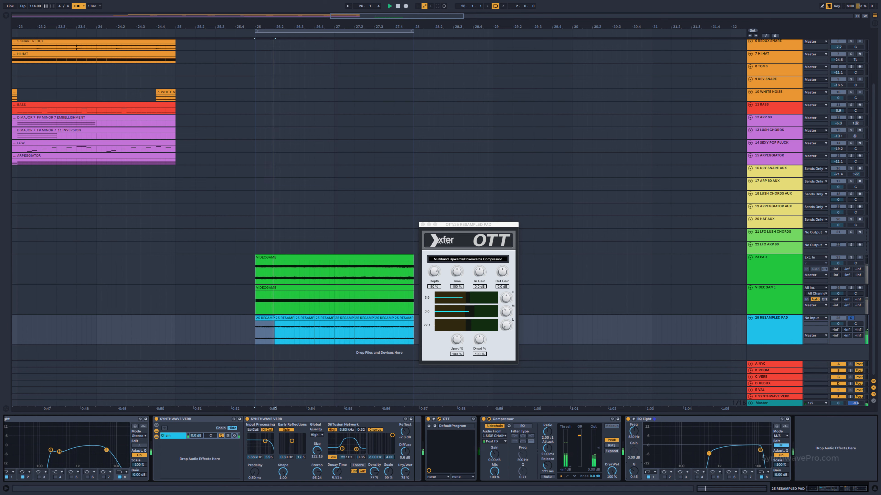
pyautogui.click(628, 419)
pyautogui.click(628, 419)
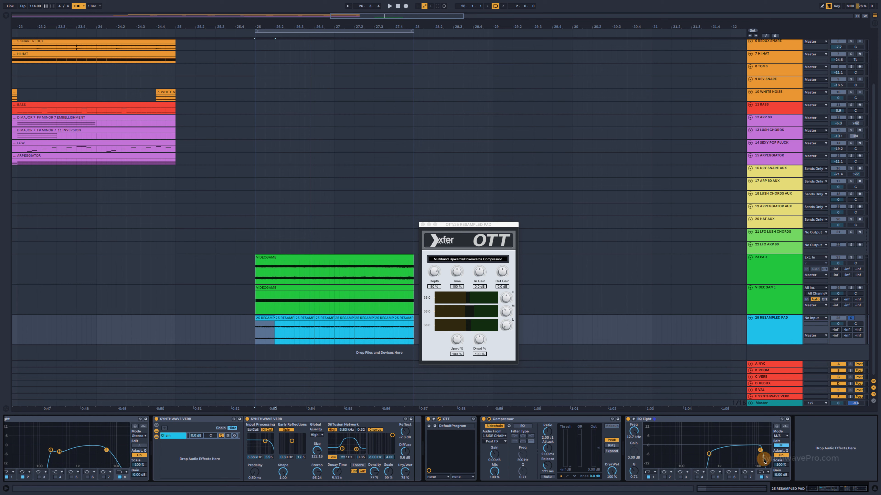
# Step: Lower that channel's high cut to about 2.03 kHz and adjust a bell band near 2.5 kHz, comparing with the band off
pyautogui.press('space')
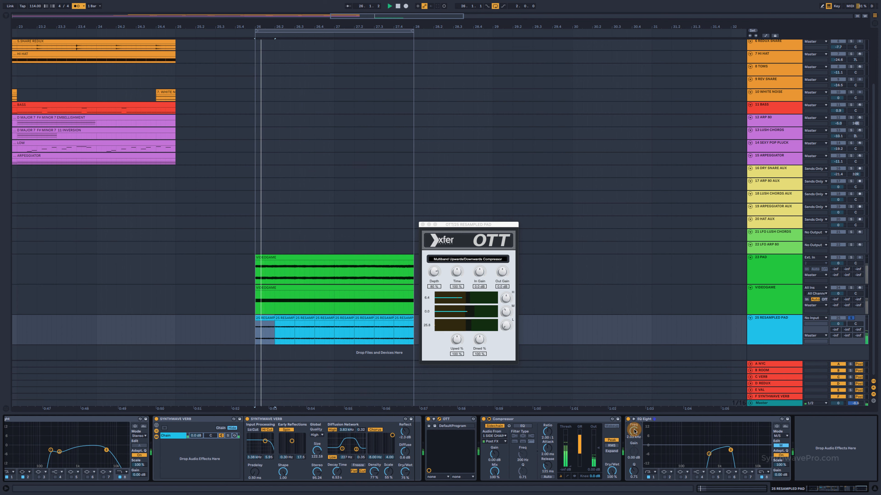
pyautogui.moveTo(636, 474); pyautogui.dragTo(637, 476)
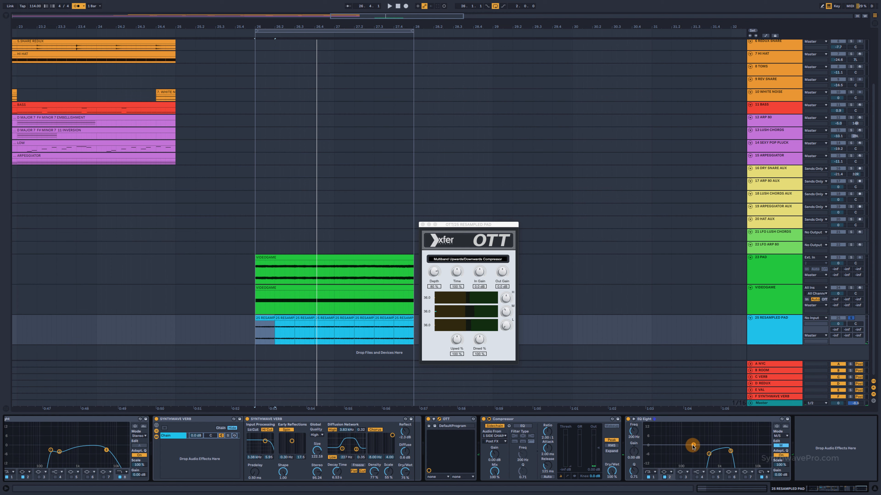
pyautogui.press('space')
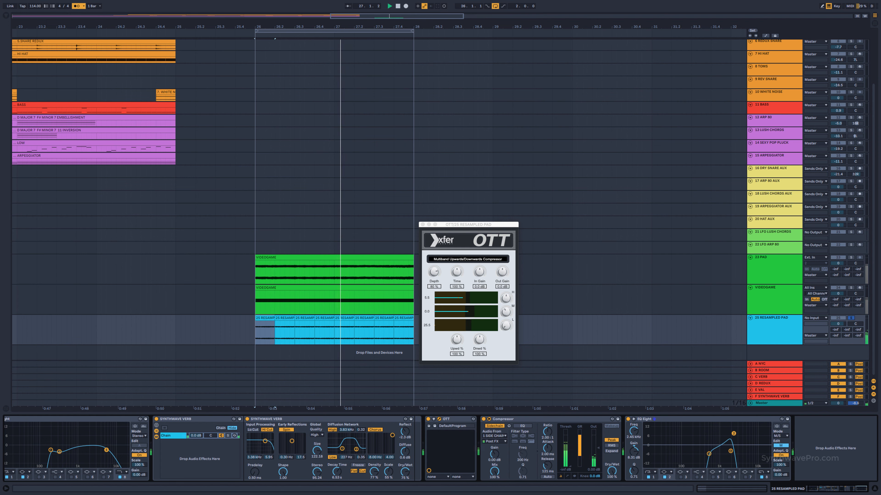
pyautogui.moveTo(633, 471)
pyautogui.mouseDown()
pyautogui.moveTo(634, 463)
pyautogui.moveTo(635, 488)
pyautogui.moveTo(633, 465)
pyautogui.mouseUp()
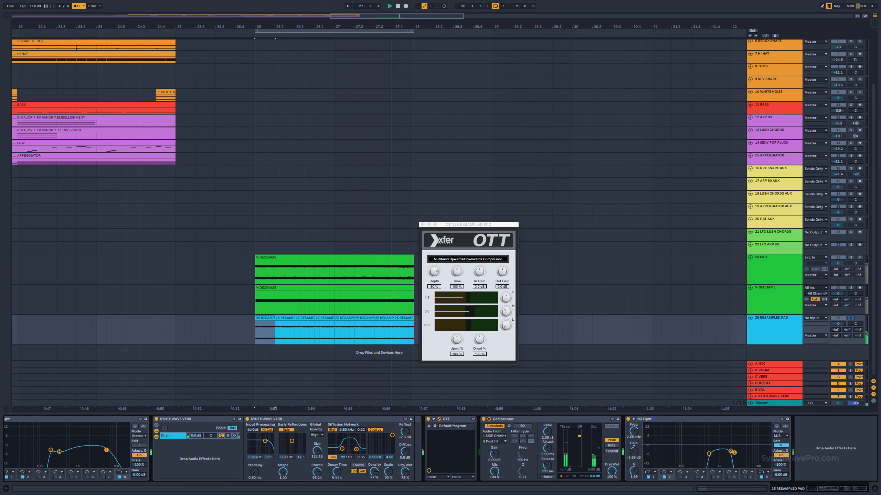
pyautogui.click(664, 477)
pyautogui.click(664, 478)
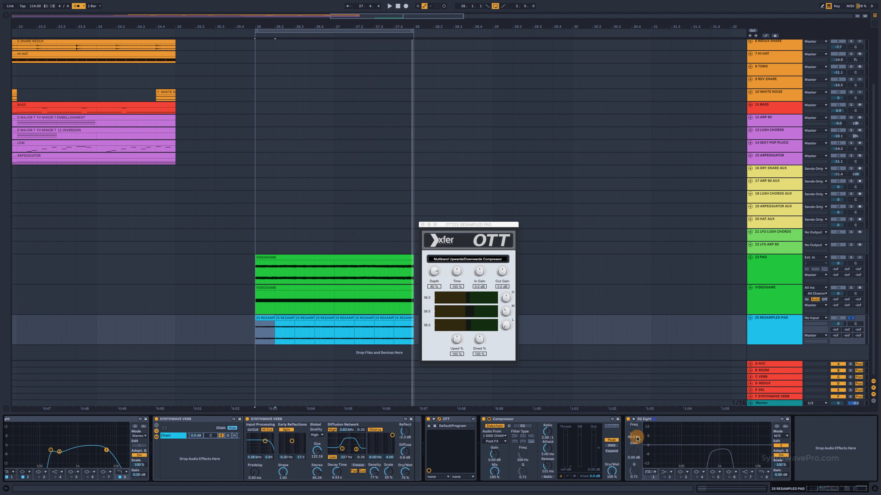
# Step: On the other M/S channel, set a low cut at about 350 Hz and a high cut at 2.17 kHz, then compare with EQ Eight bypassed
pyautogui.press('space')
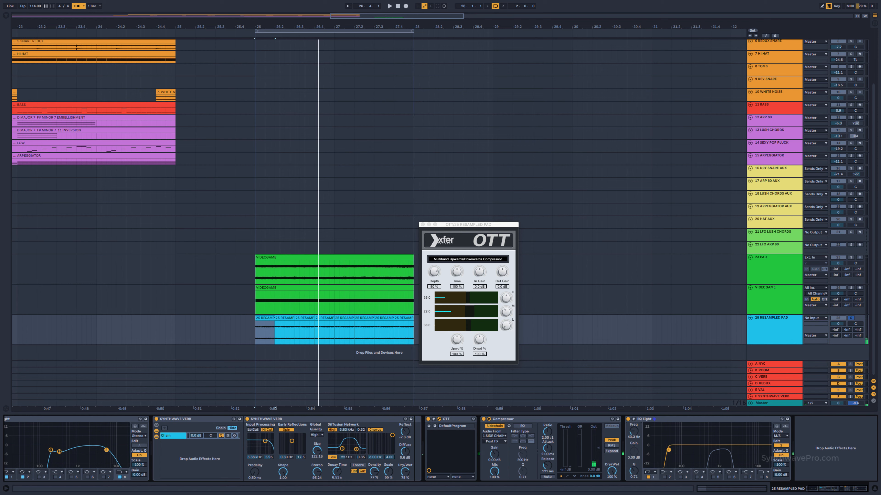
pyautogui.press('space')
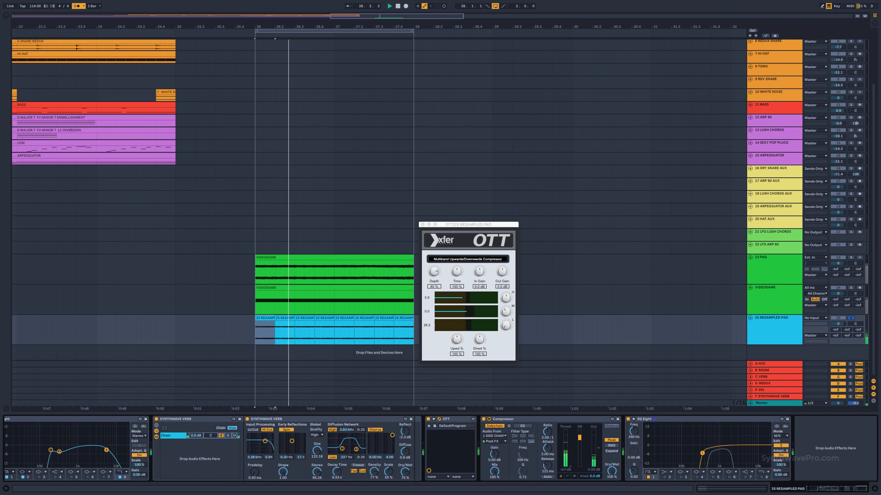
pyautogui.moveTo(636, 473); pyautogui.dragTo(636, 471)
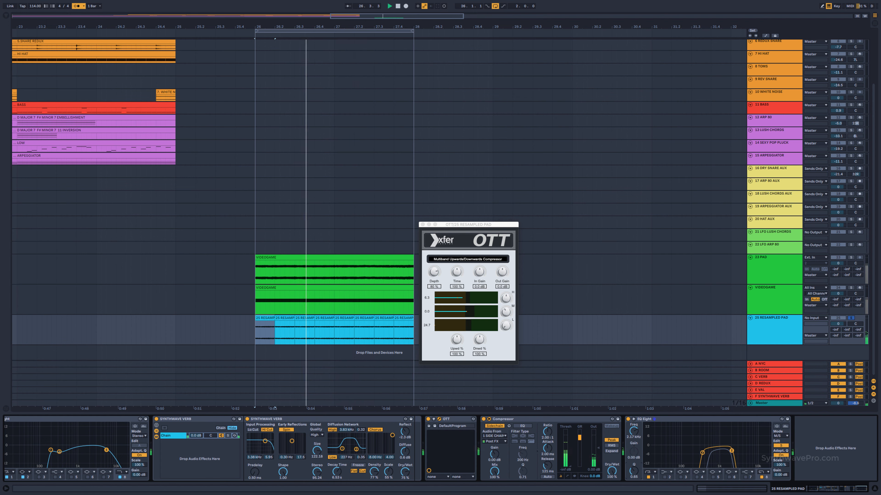
pyautogui.click(628, 419)
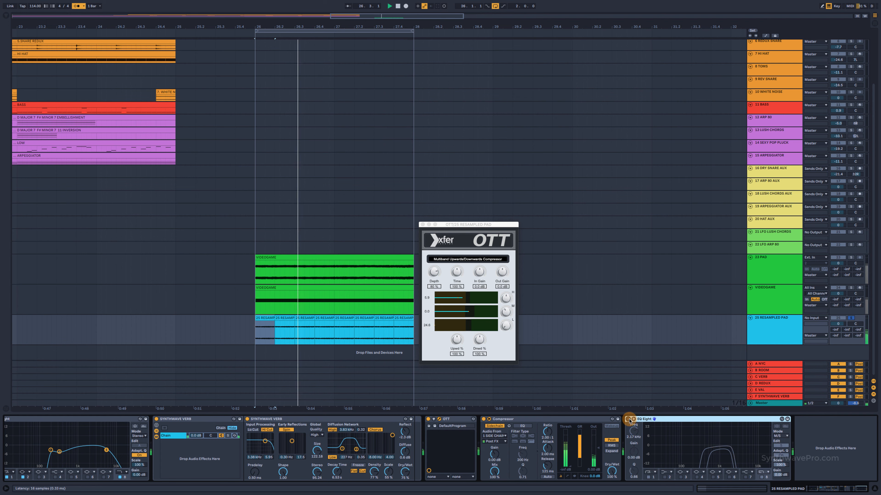
pyautogui.click(628, 419)
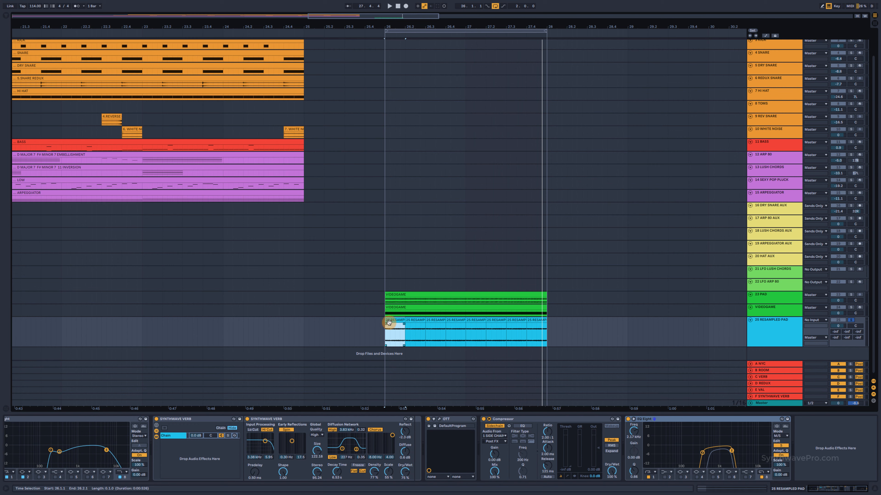
# Step: Raise the RESAMPLED PAD track's send to B ROOM to -8.7 dB while auditioning the pad
pyautogui.press('space')
pyautogui.moveTo(847, 331); pyautogui.dragTo(847, 302)
pyautogui.press('space')
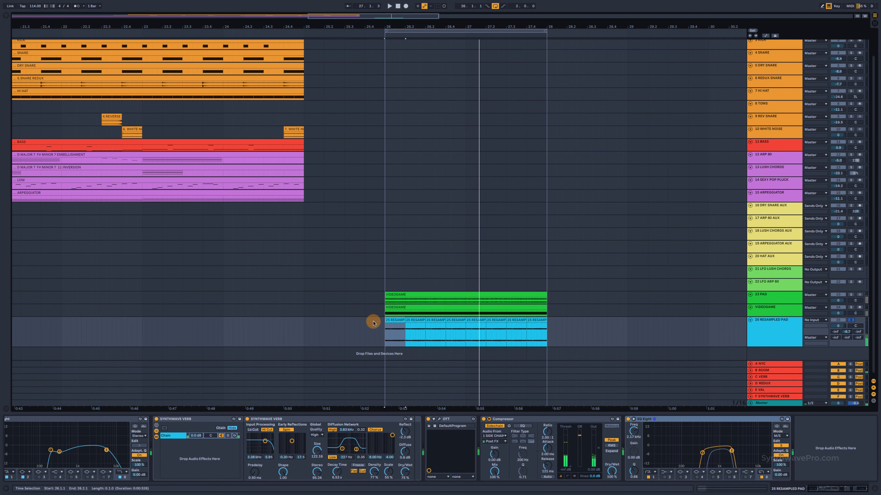
# Step: Consolidate all the RESAMPLED PAD clips into one clip and rename both the clip and its track PAD
pyautogui.click(396, 322)
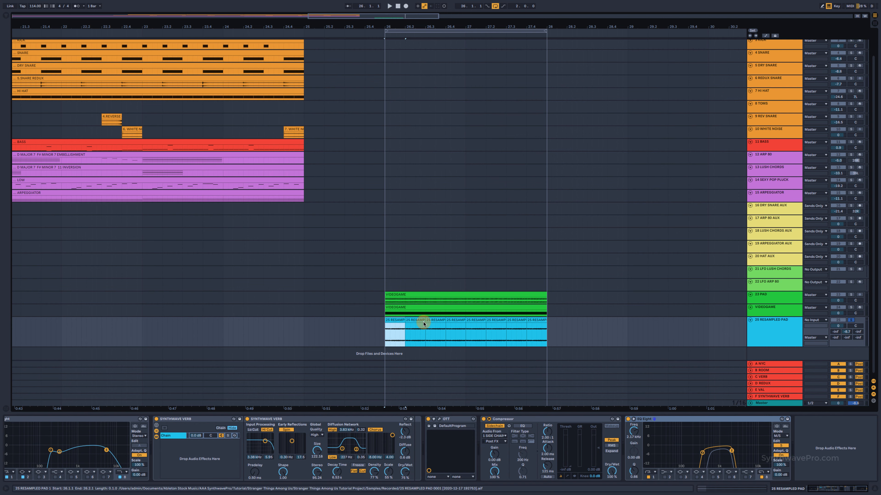
pyautogui.keyDown('shift'); pyautogui.click(537, 318); pyautogui.keyUp('shift')
pyautogui.press('super+j')
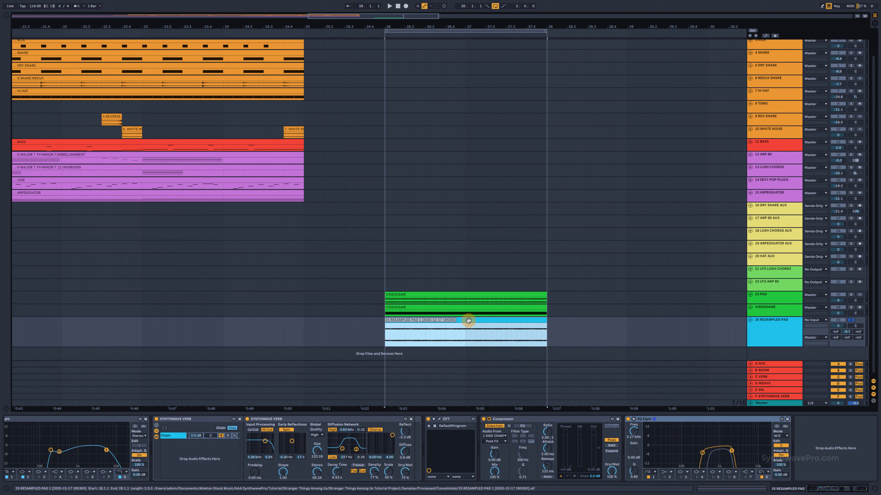
pyautogui.write('PAD')
pyautogui.press('Return')
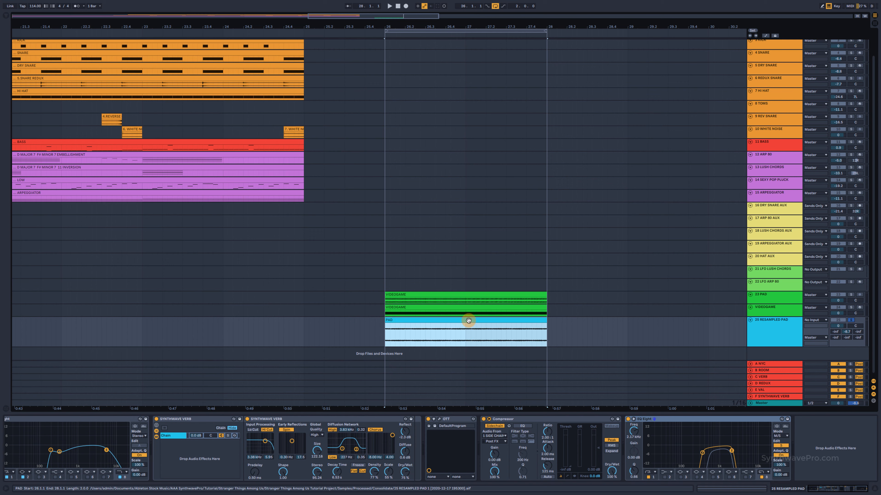
pyautogui.click(776, 323)
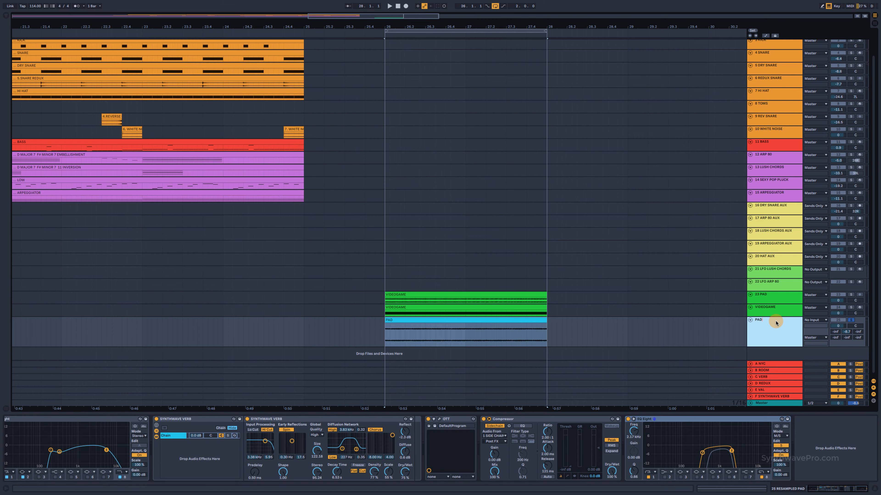
# Step: Move the PAD clip to bar 9 and duplicate it up to bar 25, with the loop set to that same range
pyautogui.moveTo(535, 28); pyautogui.dragTo(531, 23)
pyautogui.click(441, 320)
pyautogui.moveTo(441, 320); pyautogui.dragTo(160, 321)
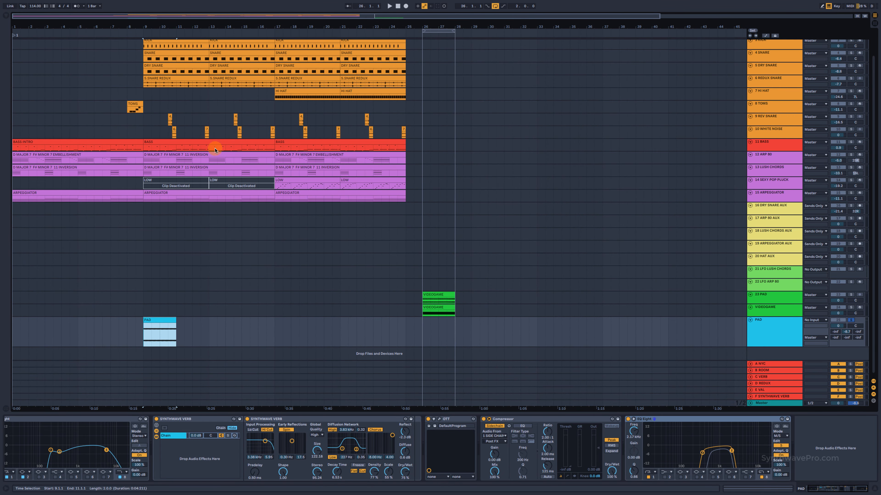
pyautogui.press('super+d')
pyautogui.press('super+d')
pyautogui.press('super+d')
pyautogui.press('super+d')
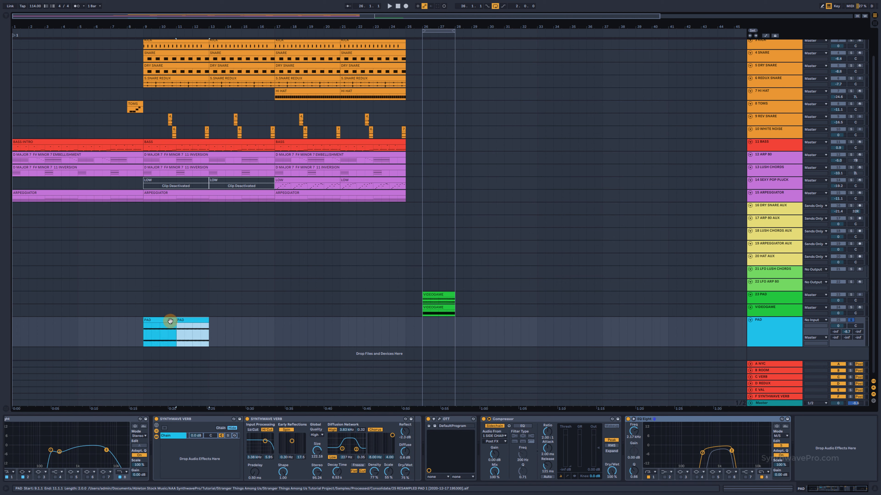
pyautogui.press('super+d')
pyautogui.press('super+d')
pyautogui.press('super+d')
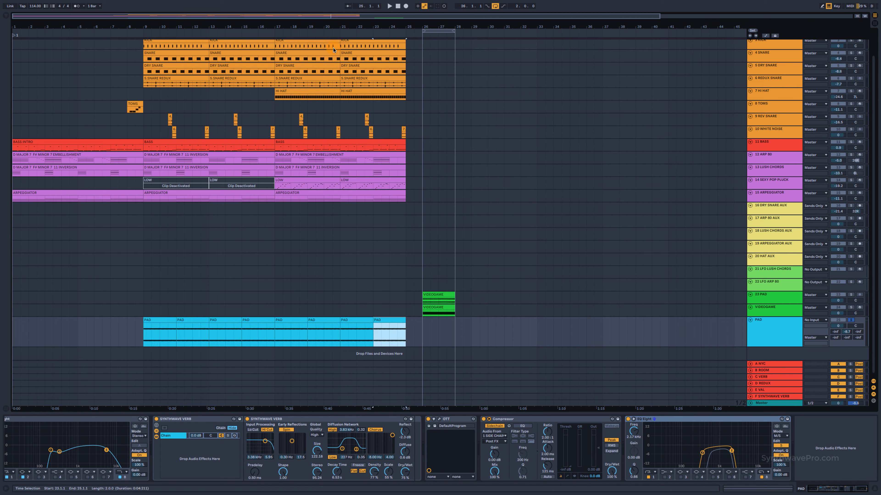
pyautogui.moveTo(436, 31); pyautogui.dragTo(404, 52)
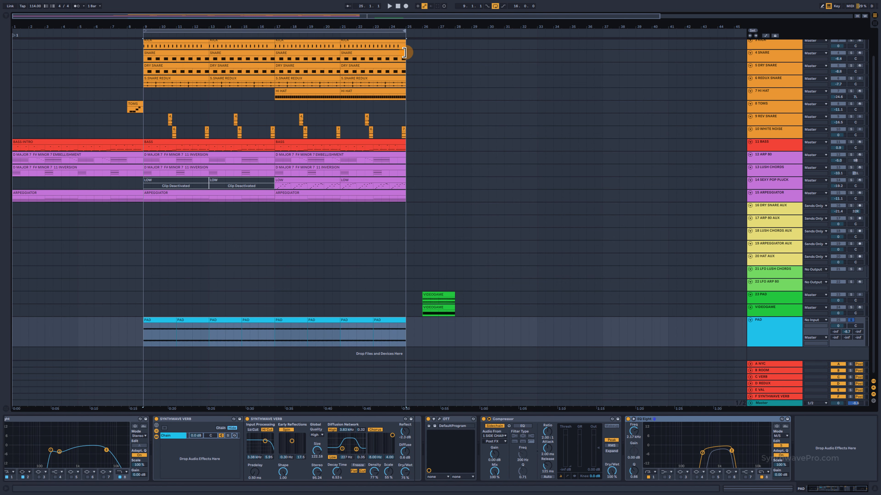
# Step: Add a Utility device at the end of the PAD track's chain and lower its gain
pyautogui.click(6, 15)
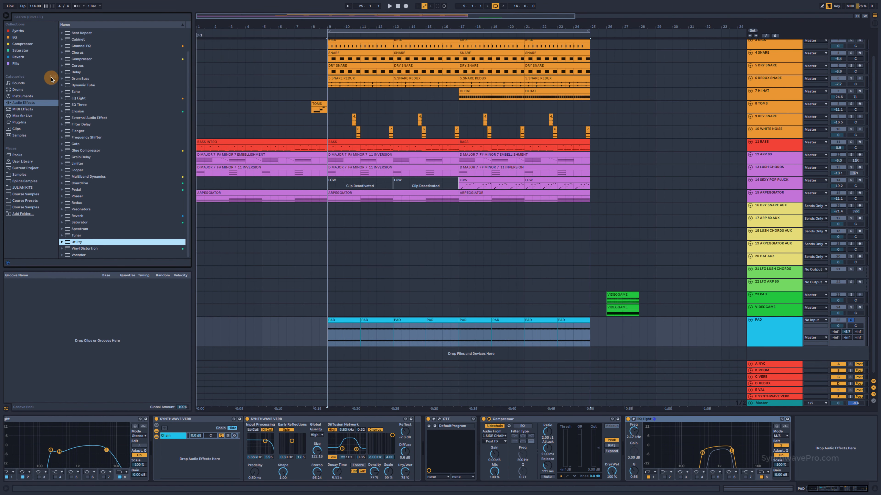
pyautogui.doubleClick(79, 242)
pyautogui.click(5, 17)
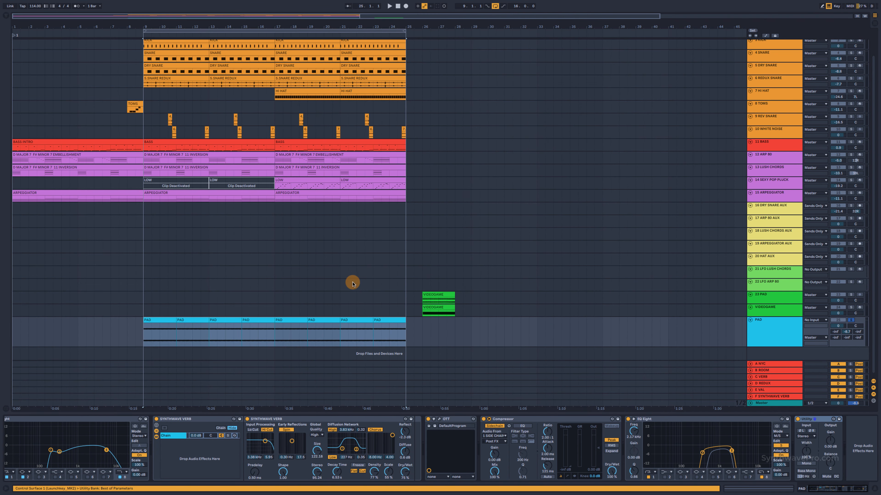
pyautogui.click(153, 320)
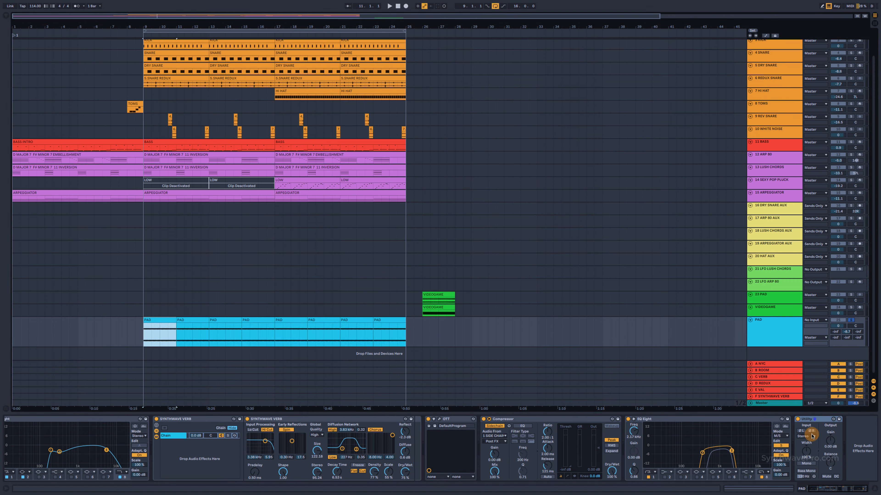
pyautogui.moveTo(830, 441); pyautogui.dragTo(830, 448)
# Step: Unsolo PAD and play it in the full mix from bar 9, setting Utility's gain to about -7.78 dB, then solo it again
pyautogui.press('space')
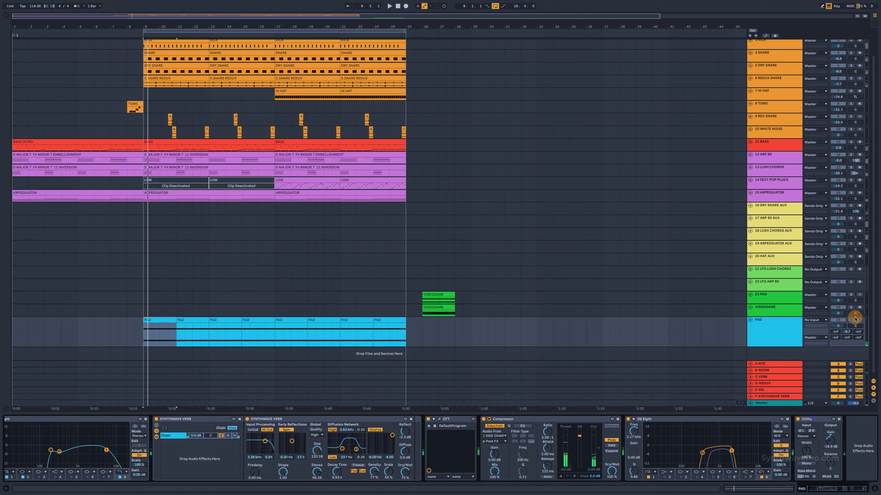
pyautogui.click(852, 320)
pyautogui.click(149, 318)
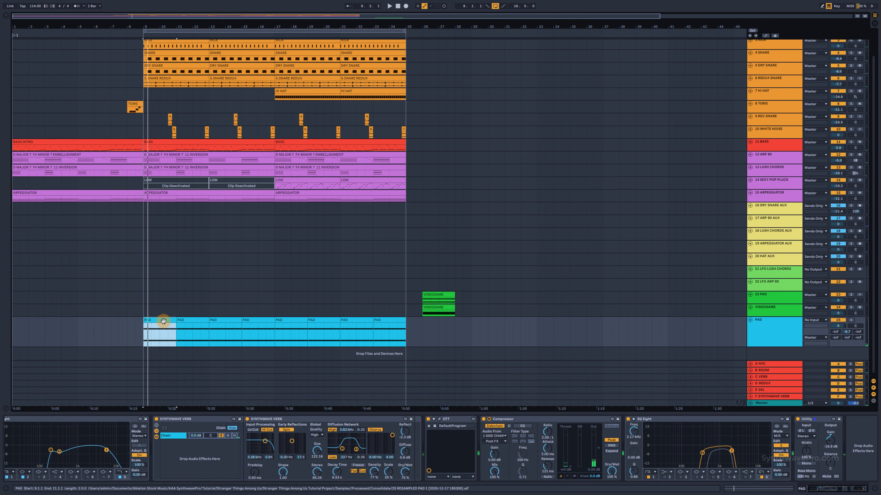
pyautogui.press('space')
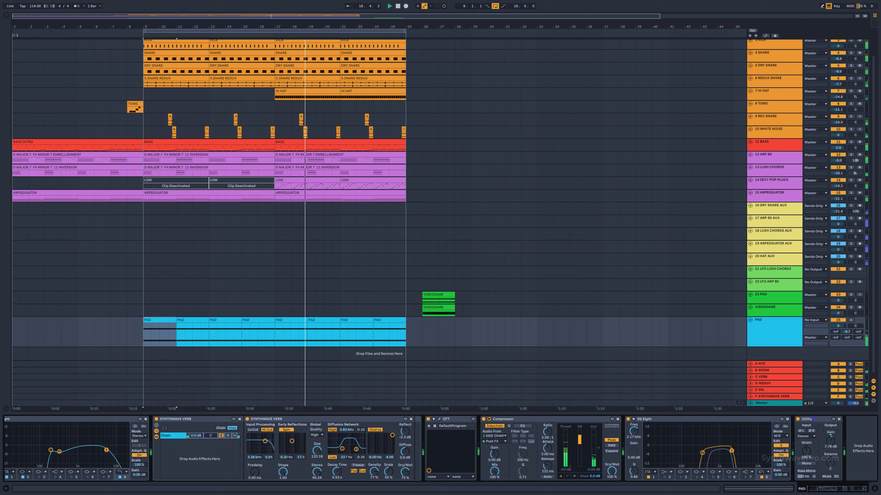
pyautogui.click(850, 320)
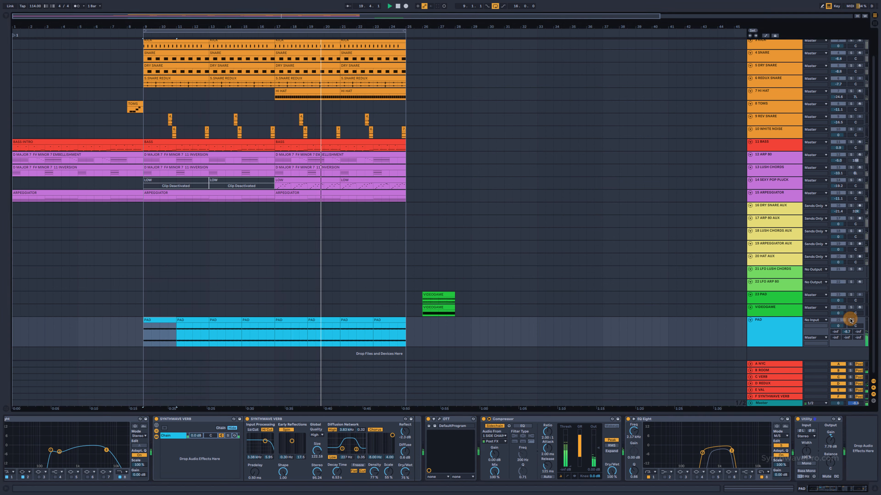
# Step: Lower the gain of the PAD track's Utility a little further for the full mix
pyautogui.moveTo(830, 440); pyautogui.dragTo(830, 451)
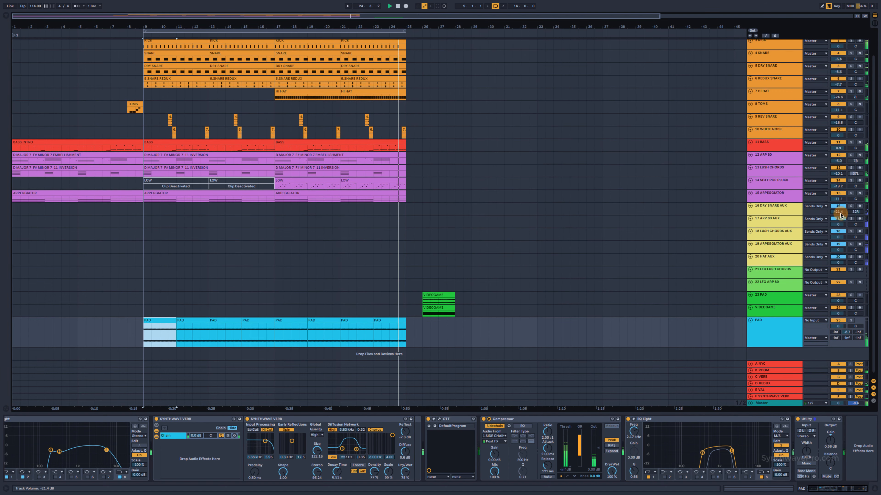
# Step: Mute tracks 11 BASS through 20 HAT AUX together to hear the pad against the drums, then reactivate them
pyautogui.click(792, 149)
pyautogui.keyDown('shift'); pyautogui.click(838, 257); pyautogui.keyUp('shift')
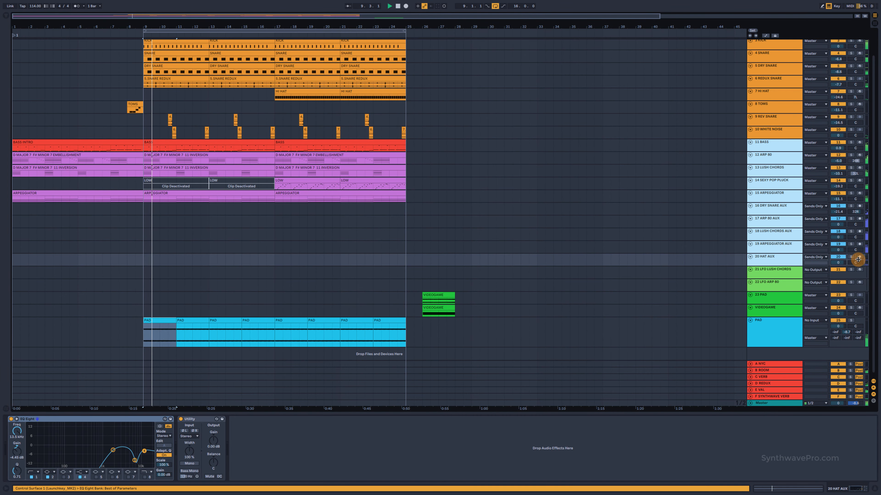
pyautogui.click(838, 257)
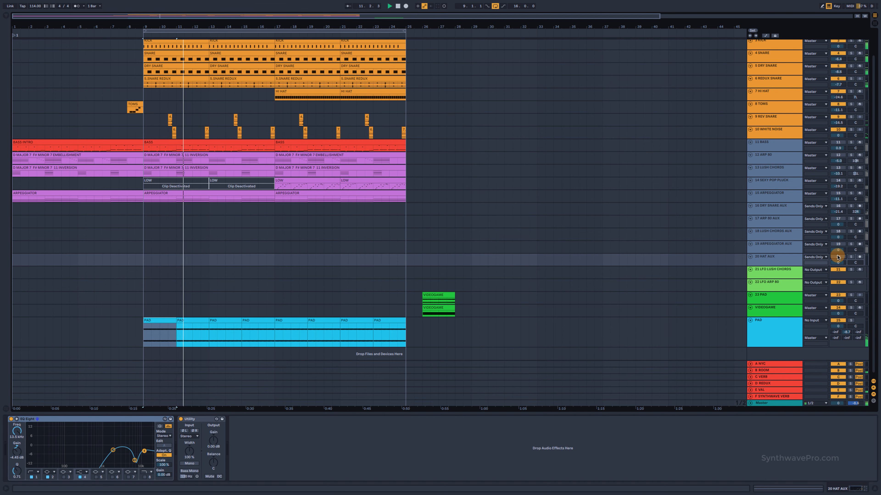
pyautogui.click(838, 258)
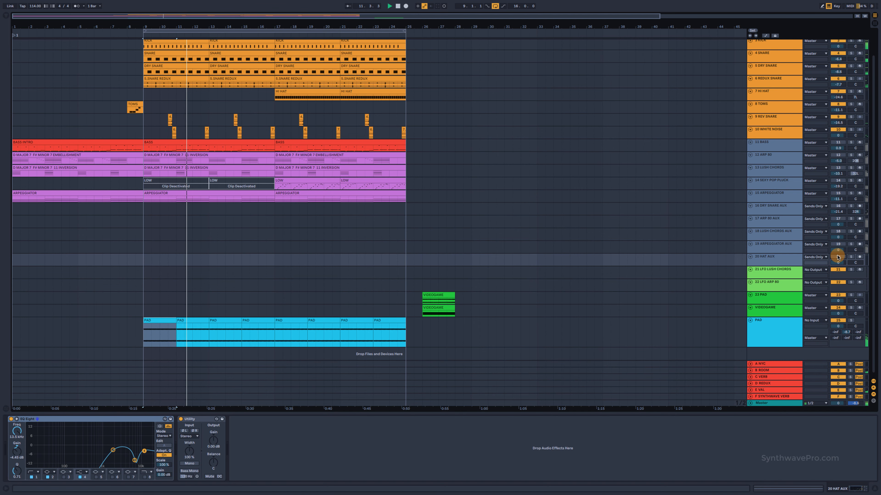
# Step: Check the PAD track by itself by soloing it, then return it to the full mix
pyautogui.click(763, 334)
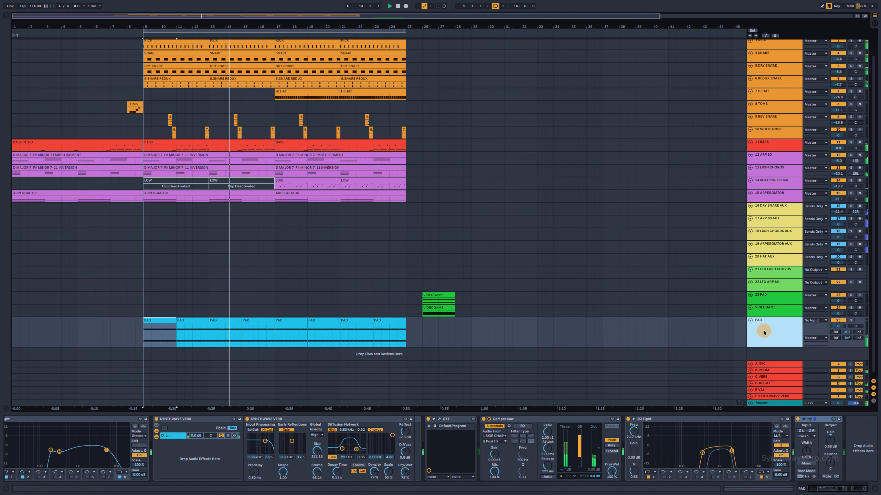
pyautogui.click(836, 321)
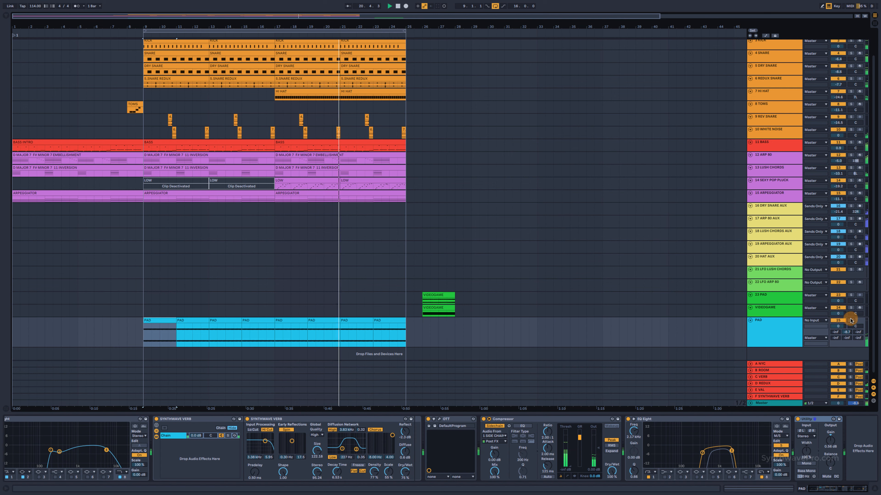
pyautogui.click(850, 320)
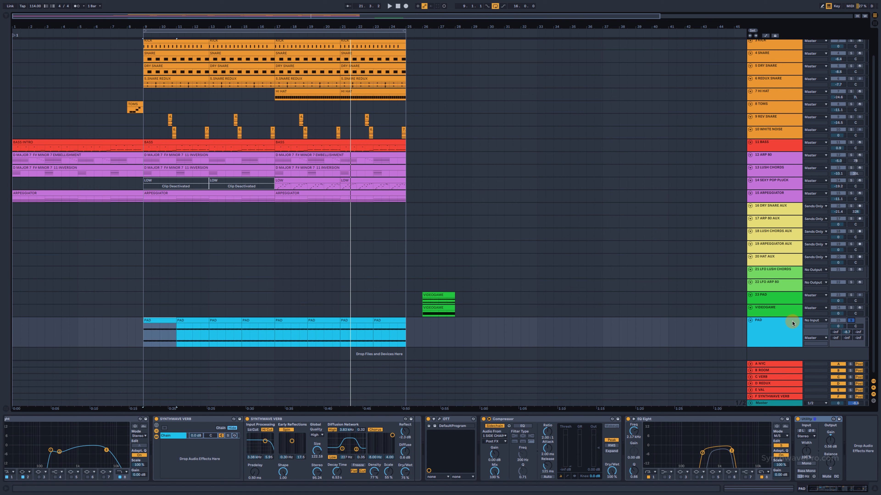
pyautogui.click(850, 320)
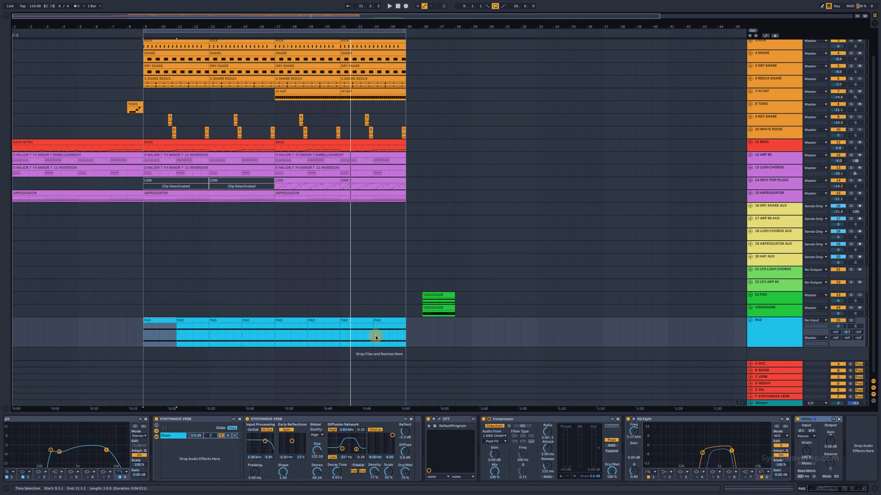
# Step: Play the arrangement from bar 9 and toggle the PAD track off and on to compare the mix with and without it
pyautogui.click(165, 318)
pyautogui.press('space')
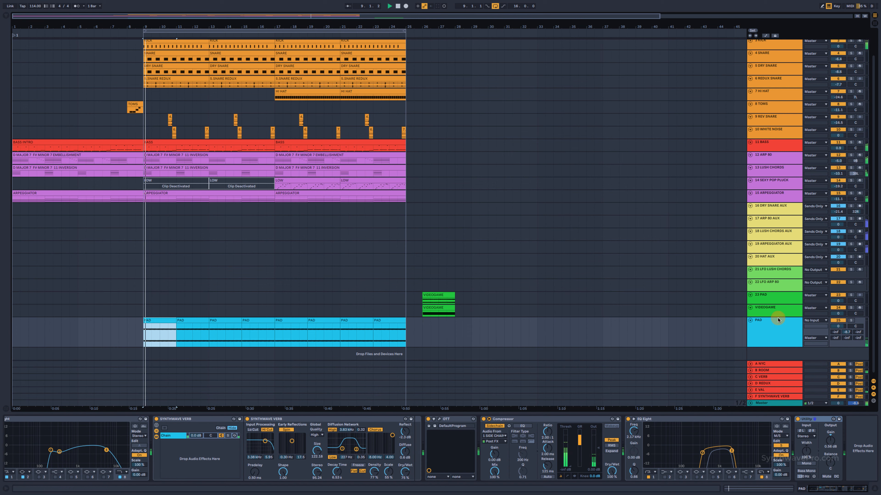
pyautogui.click(840, 321)
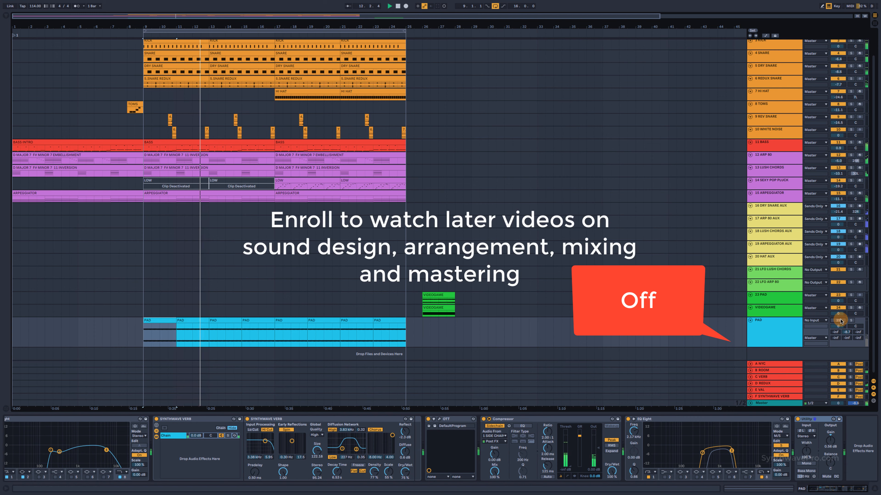
pyautogui.click(840, 321)
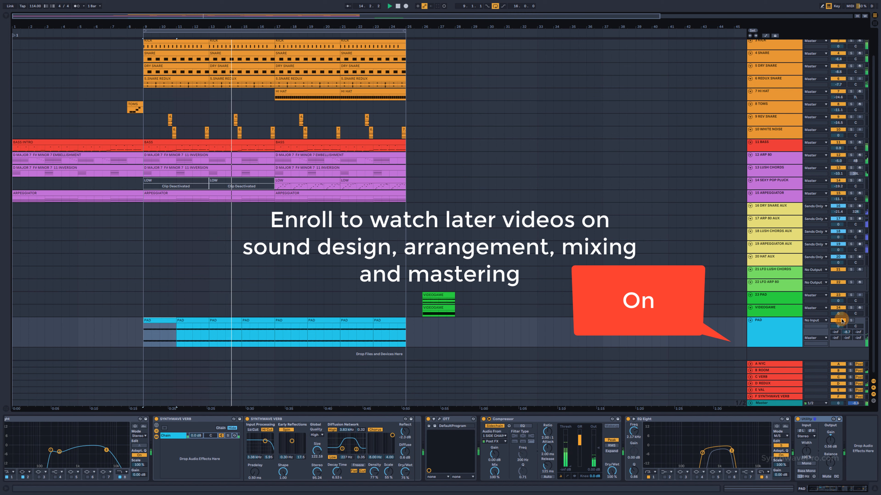
pyautogui.click(840, 322)
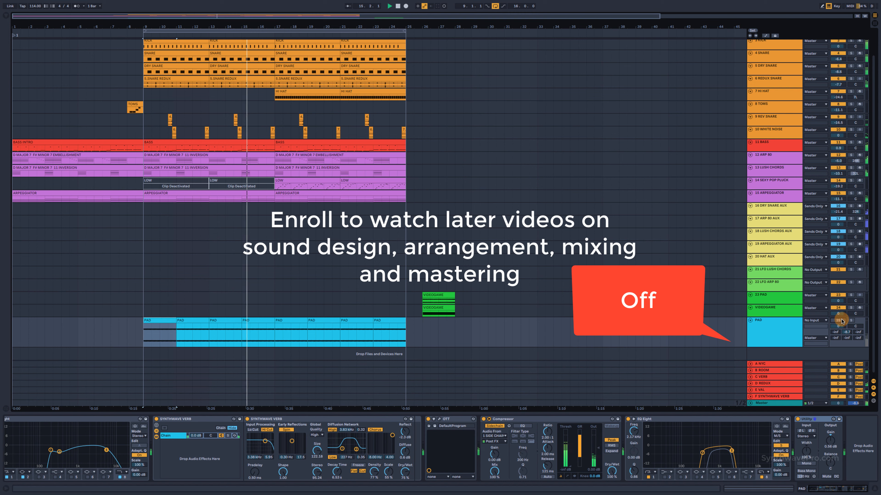